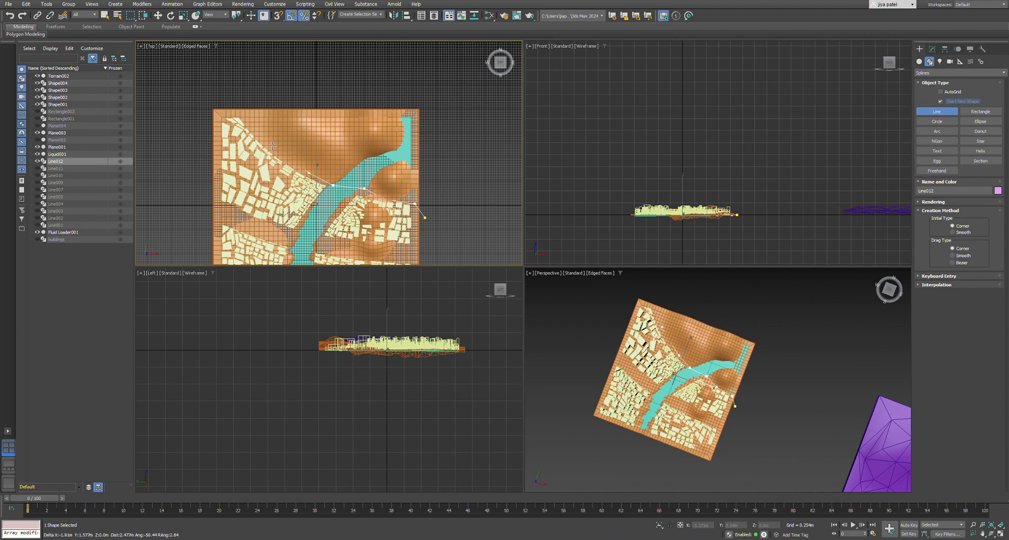
Finish the line across the terrain and convert all of its vertices to Smooth.
scroll(410, 191, "down", 2)
scroll(409, 191, "up", 3)
scroll(396, 175, "up", 2)
key("w")
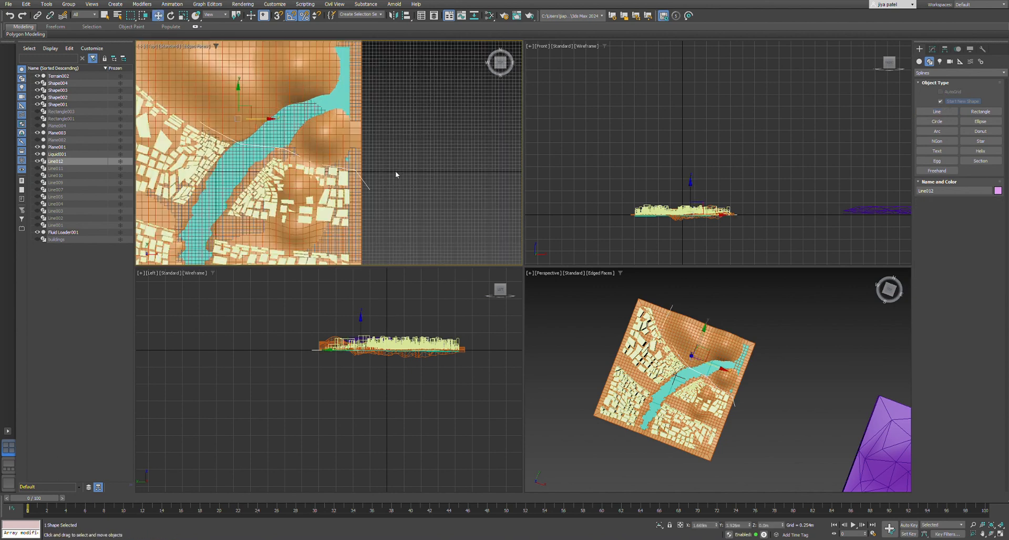
scroll(396, 174, "down", 2)
left_click(932, 49)
left_click(949, 169)
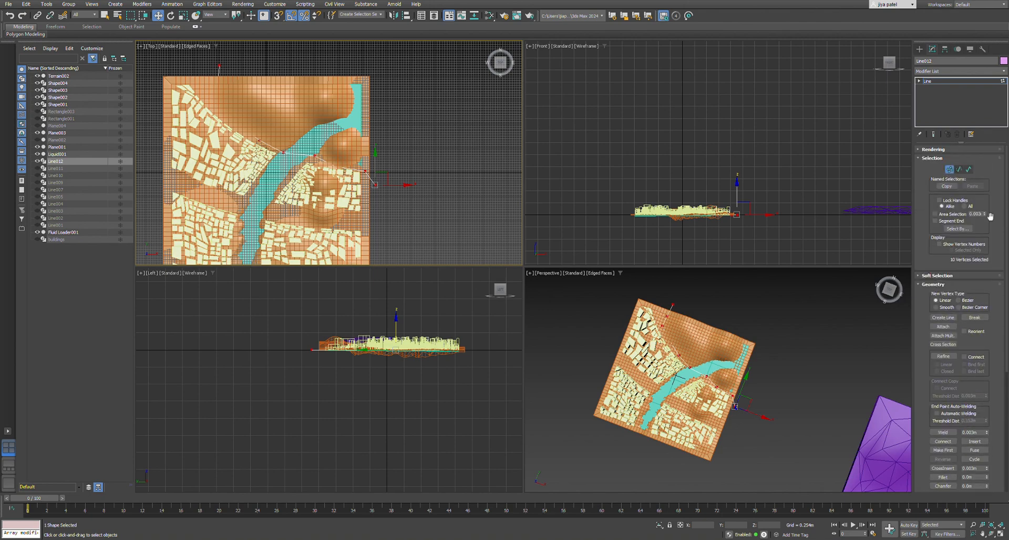
left_click(936, 307)
scroll(375, 178, "up", 5)
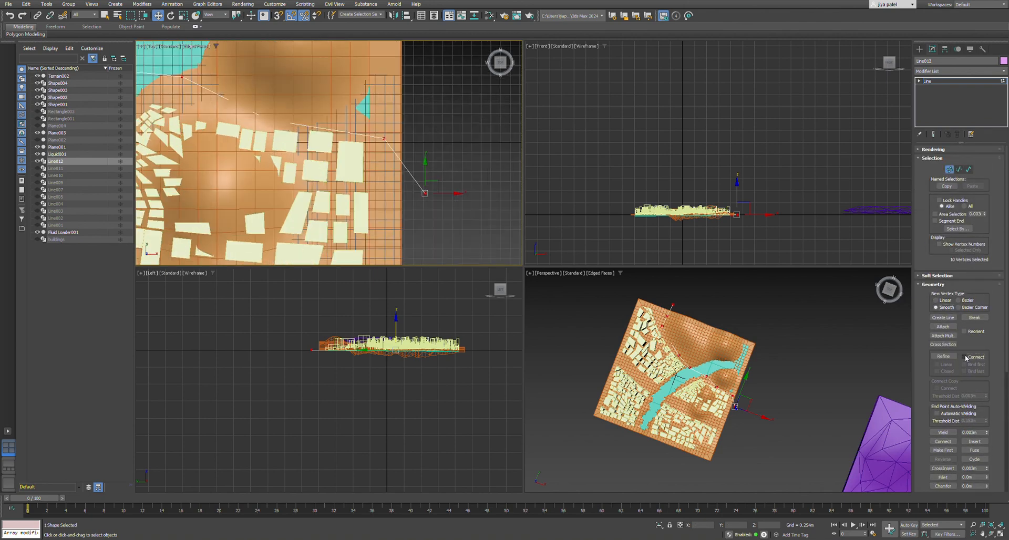
left_click(477, 206)
scroll(468, 160, "down", 6)
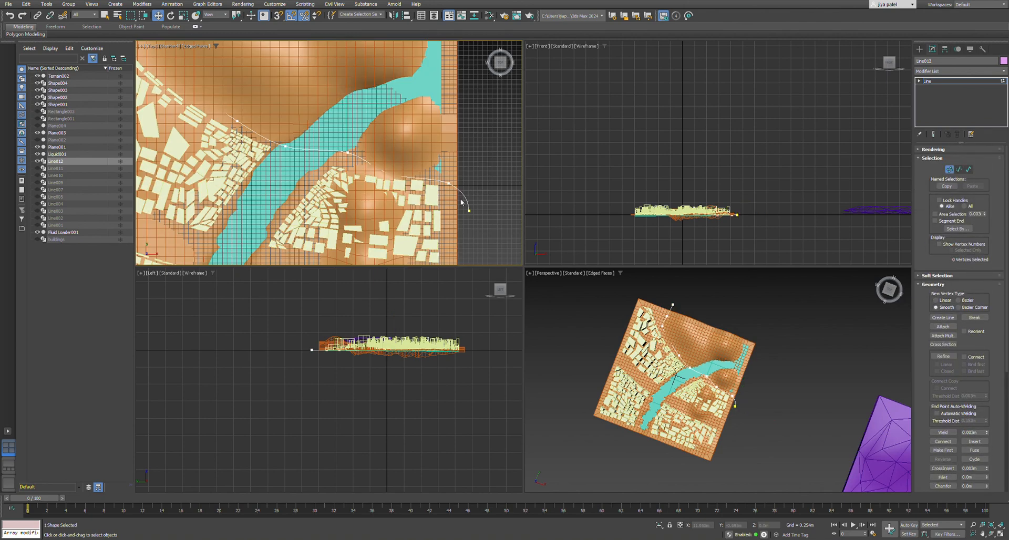
Hide Shape001 to Shape004, Plane001 and Plane003 so that the curved line can be edited on its own.
middle_click_drag(494, 160, 523, 153)
left_click_drag(38, 98, 37, 84)
left_click(37, 147)
left_click(37, 133)
scroll(242, 165, "down", 4)
left_click(38, 104)
Redisplay the building layouts Shape002, Shape003 and Shape004 as a reference for the curved line.
left_click(377, 172)
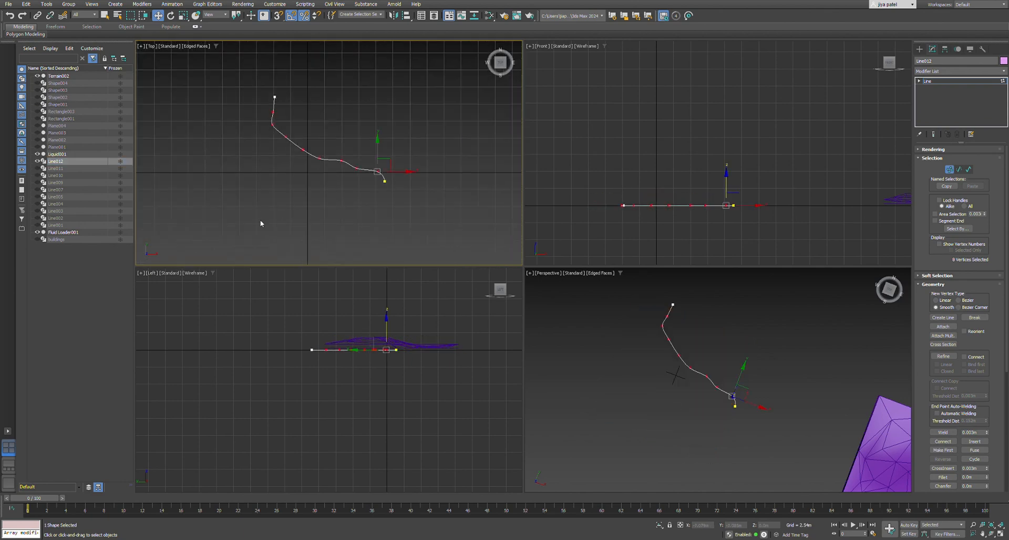
left_click(260, 220)
scroll(359, 146, "up", 6)
scroll(361, 149, "down", 2)
left_click(240, 165)
left_click(208, 164)
left_click_drag(37, 97, 38, 84)
scroll(257, 146, "up", 2)
Reposition the curved line's upper vertices so it runs along the outer edge of the largest building block.
left_click_drag(240, 141, 220, 128)
left_click_drag(241, 133, 235, 133)
middle_click_drag(295, 205, 250, 164)
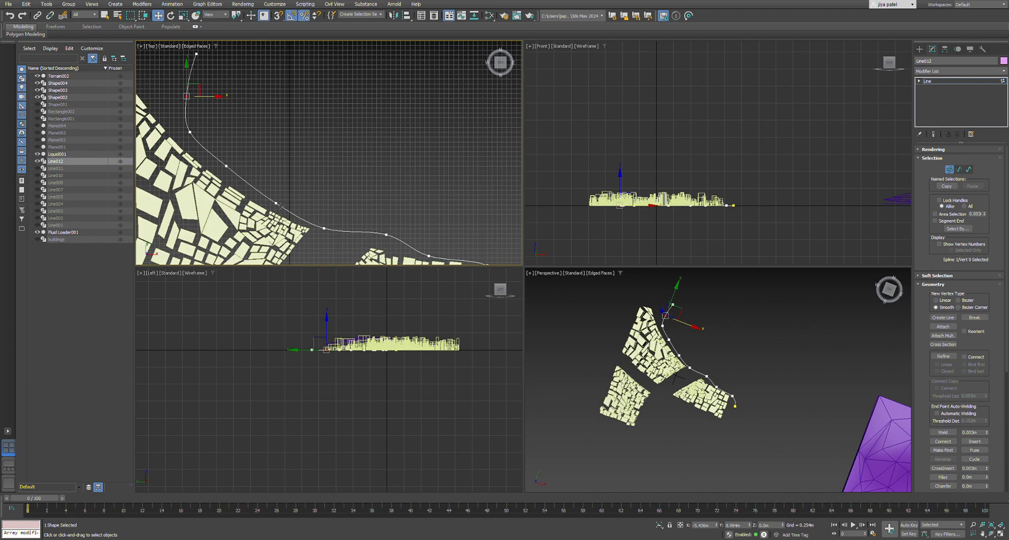
left_click(288, 185)
left_click(324, 228)
mouse_move(275, 203)
left_mouse_down()
mouse_move(329, 200)
mouse_move(333, 217)
mouse_move(325, 188)
mouse_move(280, 192)
left_mouse_up()
Adjust the curved line's middle vertices into a smooth sweep past the upper edges of the building blocks.
scroll(315, 192, "down", 4)
scroll(358, 210, "up", 4)
left_click(325, 208)
left_click(353, 231)
scroll(357, 239, "down", 5)
scroll(233, 185, "up", 5)
left_click(274, 193)
scroll(282, 156, "down", 5)
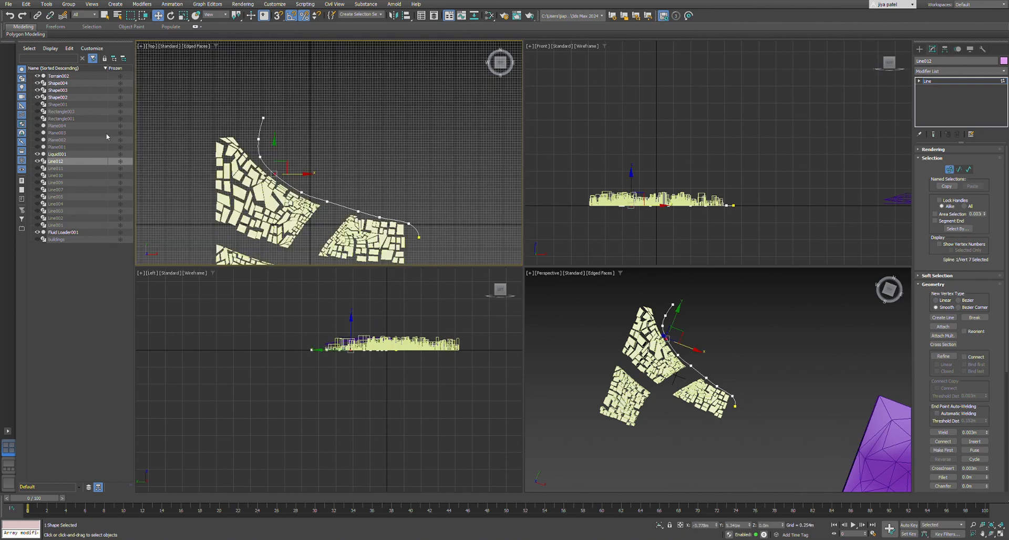
Show the terrain mesh Plane001 and hide the building layouts Shape002, Shape003 and Shape004.
left_click(38, 133)
left_click(38, 133)
left_click(37, 148)
middle_click_drag(321, 142, 280, 92)
scroll(307, 108, "up", 3)
scroll(338, 195, "down", 2)
scroll(338, 195, "up", 2)
scroll(337, 198, "down", 4)
middle_click_drag(324, 225, 348, 193)
scroll(347, 193, "up", 2)
middle_click_drag(322, 72, 304, 94)
left_click(38, 83)
left_click(37, 90)
left_click(37, 97)
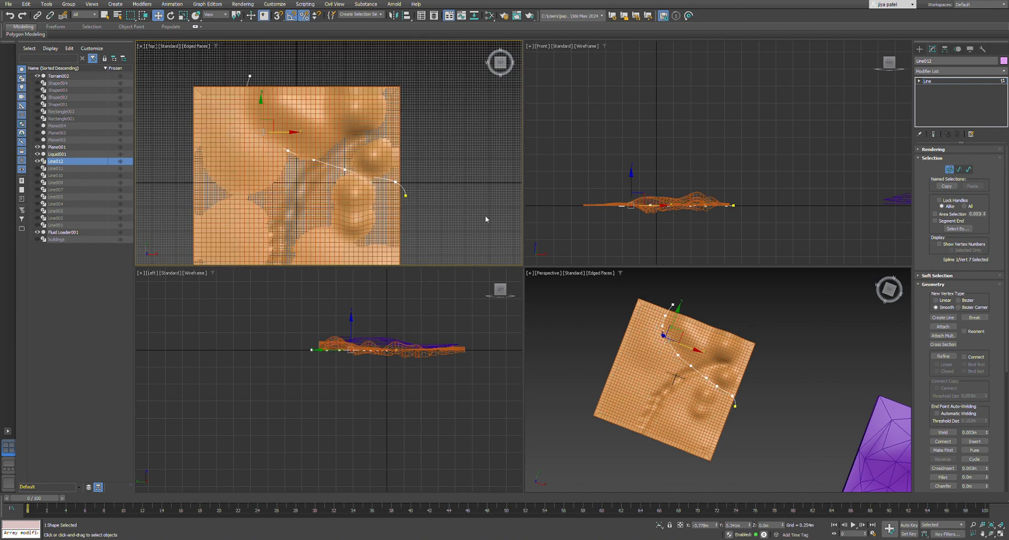
Switch the Top viewport's display to Default Shading.
scroll(671, 209, "up", 2)
left_click(195, 46)
scroll(360, 166, "up", 2)
Raise the curved line's vertex between the two eastern hills in Z to meet the terrain surface.
left_click(338, 171)
scroll(719, 397, "up", 2)
left_click(718, 397)
scroll(700, 311, "down", 2)
middle_click_drag(718, 397, 694, 408, "alt")
scroll(700, 316, "up", 6)
left_click(680, 388)
left_click_drag(680, 366, 681, 352)
mouse_move(683, 368)
middle_mouse_down("alt")
mouse_move(610, 371)
mouse_move(678, 353)
middle_mouse_up("alt")
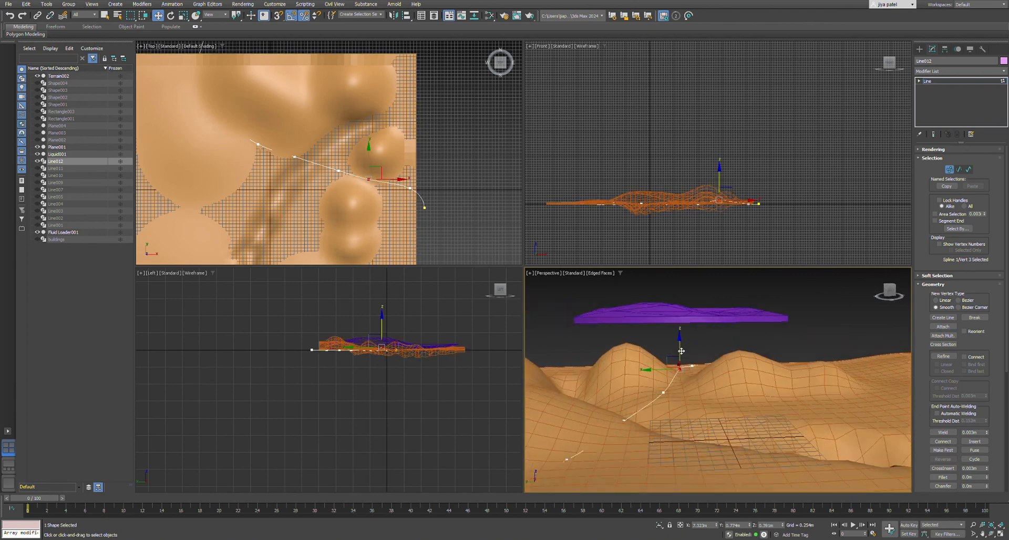
left_click_drag(680, 349, 680, 353)
Raise the next two vertices along the curved line, towards the river valley, to the terrain surface.
middle_click_drag(588, 374, 638, 381, "alt")
left_click(636, 384)
left_click_drag(637, 364, 637, 358)
middle_click_drag(644, 368, 623, 367, "alt")
left_click(624, 377)
left_click_drag(623, 354, 624, 349)
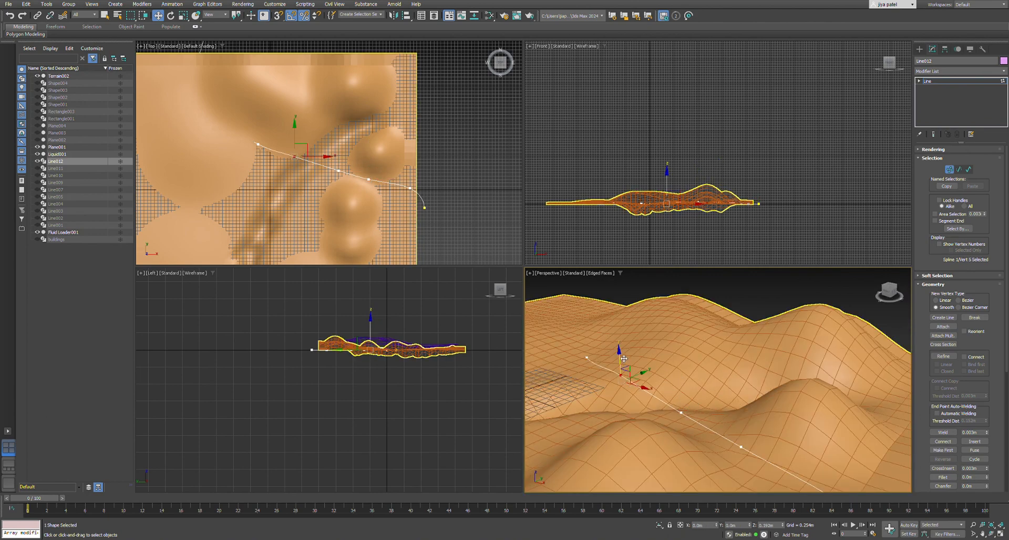
Raise the curved line's vertex just northwest of the river valley to the terrain surface.
middle_click_drag(624, 363, 672, 371, "alt")
left_click(629, 392)
left_click_drag(629, 367, 629, 362)
middle_click_drag(629, 368, 615, 393, "alt")
left_click(614, 394)
left_click(678, 405)
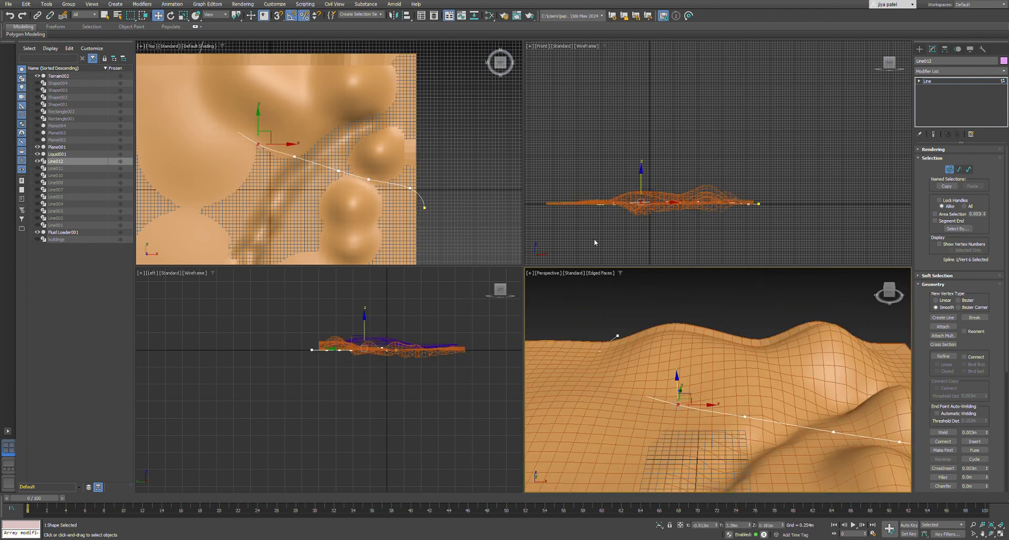
Raise the vertices at the curved line's northwestern bend to the terrain height, undoing the stray change.
left_click_drag(594, 239, 627, 181)
left_click_drag(615, 359, 590, 343)
left_click(618, 382)
left_click(608, 377)
key("ctrl+z")
scroll(389, 355, "up", 7)
left_click(278, 351)
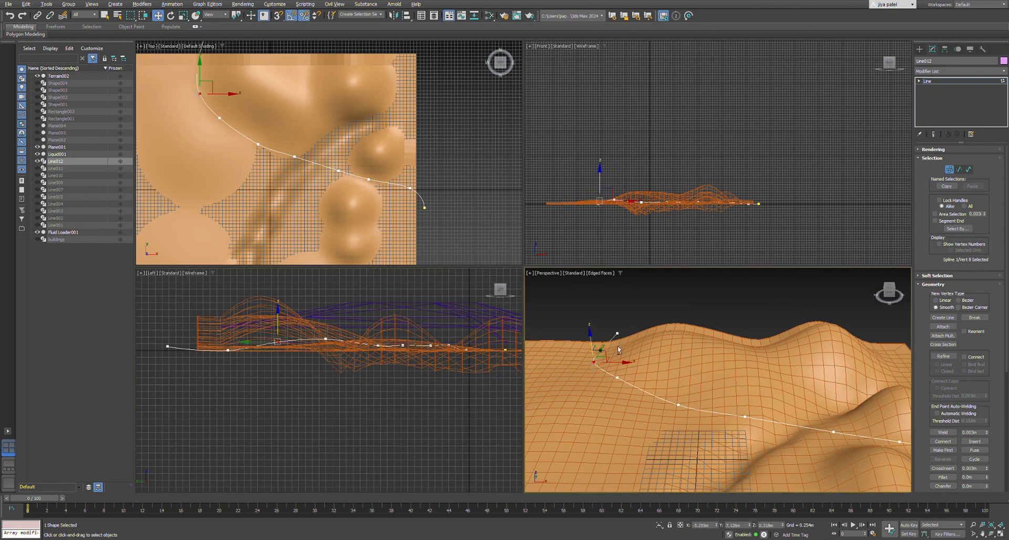
Raise the vertex near the curved line's northern end to match the terrain edge.
middle_click_drag(590, 344, 624, 368, "alt")
left_click(617, 382)
left_click_drag(616, 361, 617, 356)
middle_click_drag(618, 368, 634, 393, "alt")
scroll(635, 393, "up", 5)
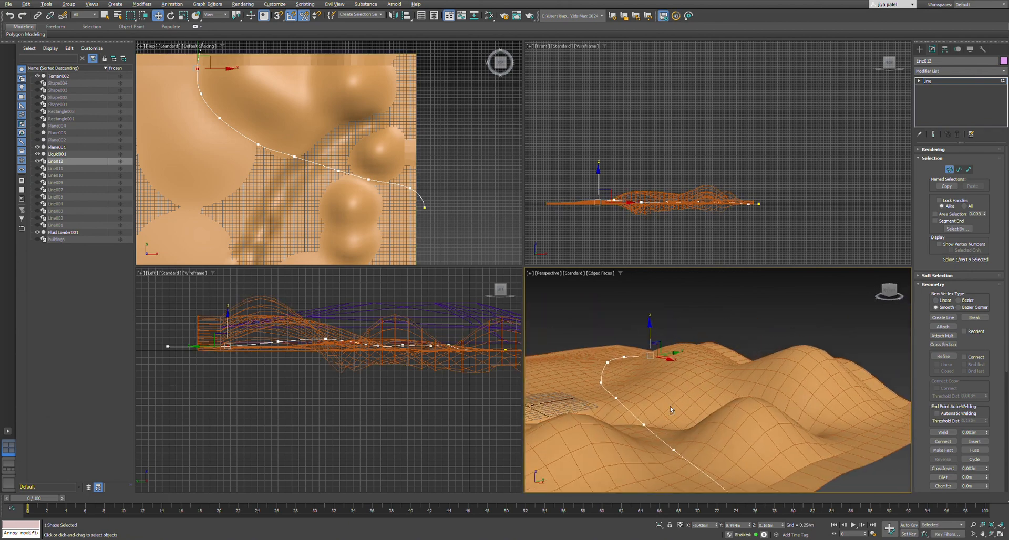
Fine-tune the height of two middle vertices so the curved line sits just above the terrain.
left_click(616, 405)
left_click_drag(616, 380, 616, 373)
left_click(646, 430)
left_click_drag(646, 403, 646, 397)
left_click(663, 409)
scroll(657, 405, "down", 5)
middle_click_drag(634, 400, 663, 419, "alt")
scroll(670, 413, "down", 7)
scroll(673, 412, "up", 5)
Draw an open U-shaped line profile with short outward flanges beyond the curved line's southeastern end and select its spline.
left_click(919, 49)
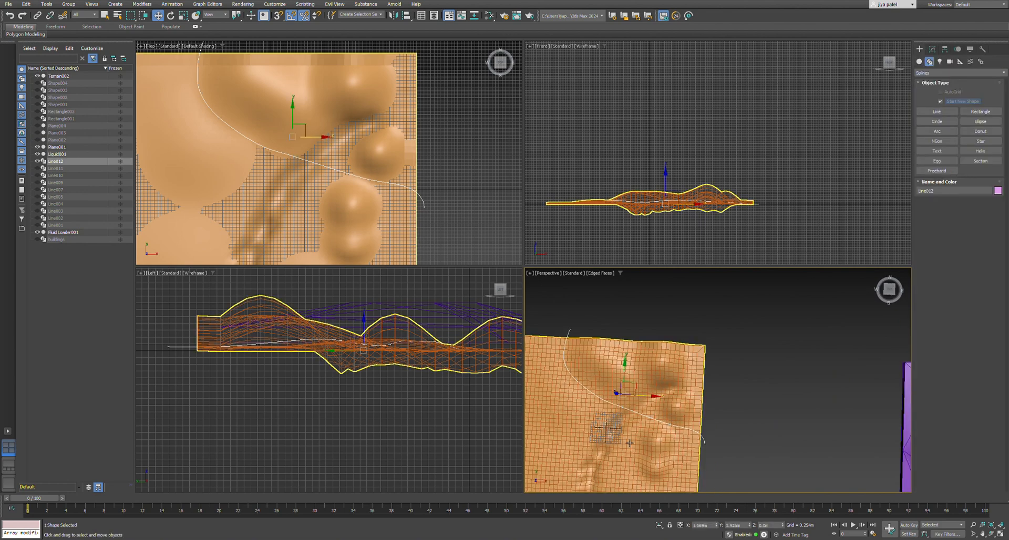
scroll(439, 218, "up", 10)
left_click(932, 49)
left_click(919, 49)
left_click(937, 111)
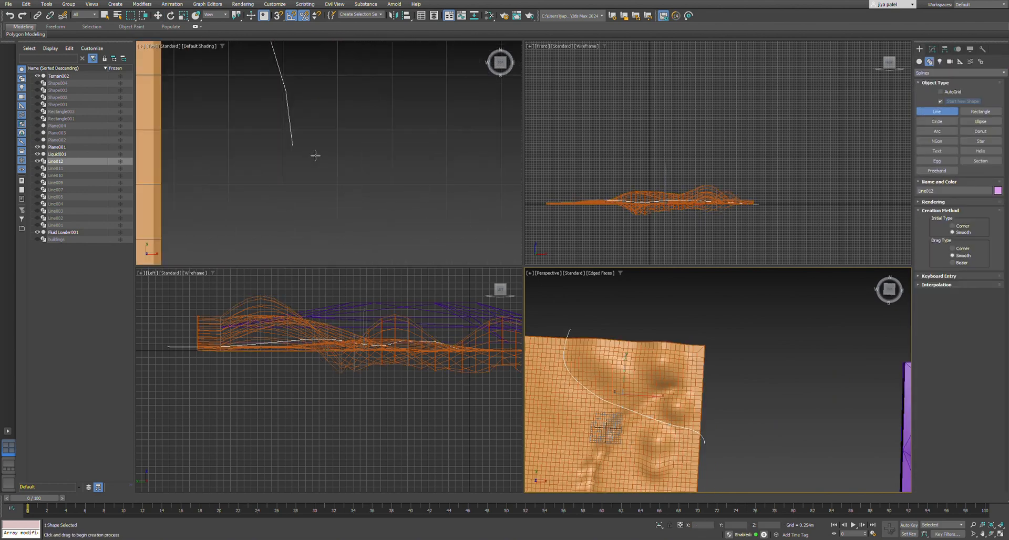
left_click(331, 159)
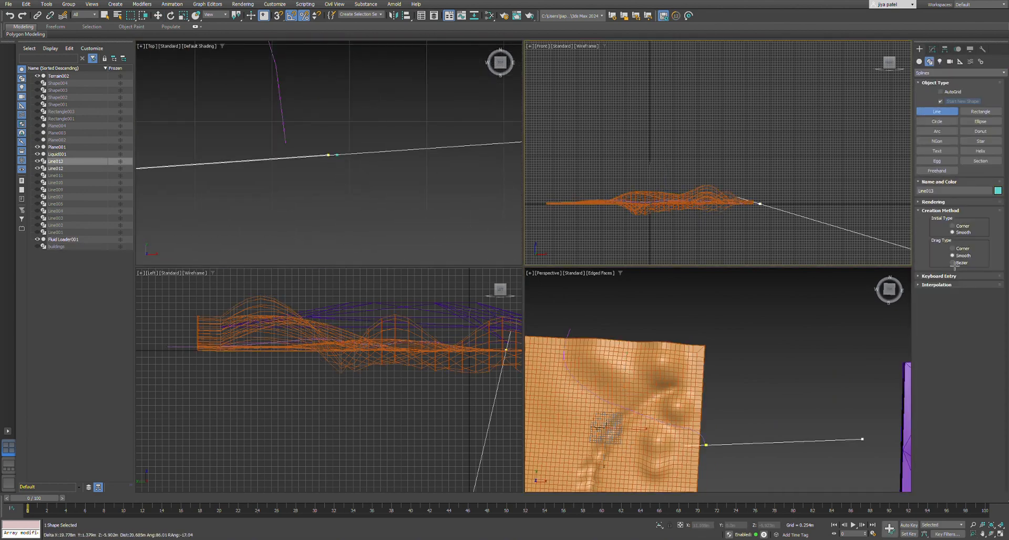
key("Escape")
key("Escape")
scroll(420, 181, "up", 2)
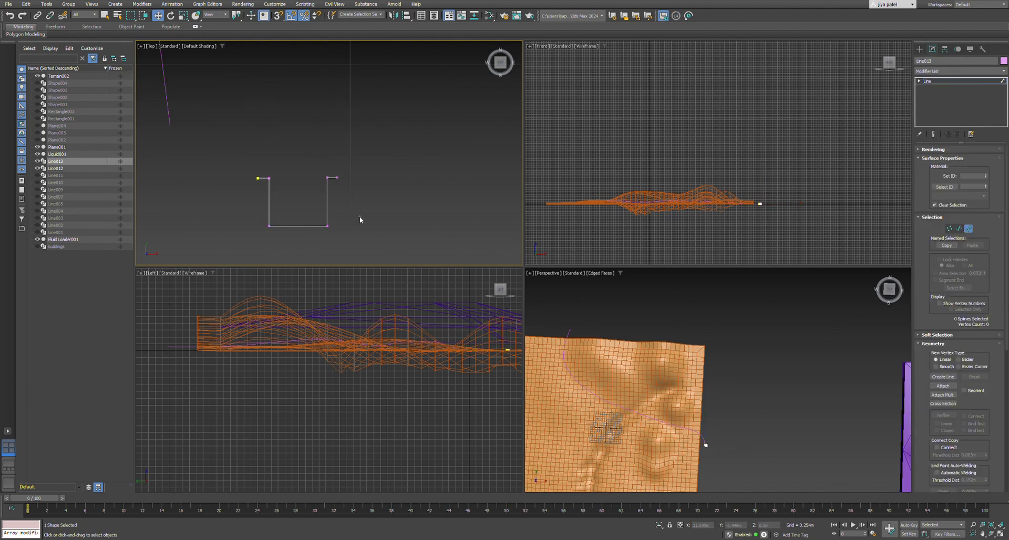
left_click_drag(360, 216, 310, 193)
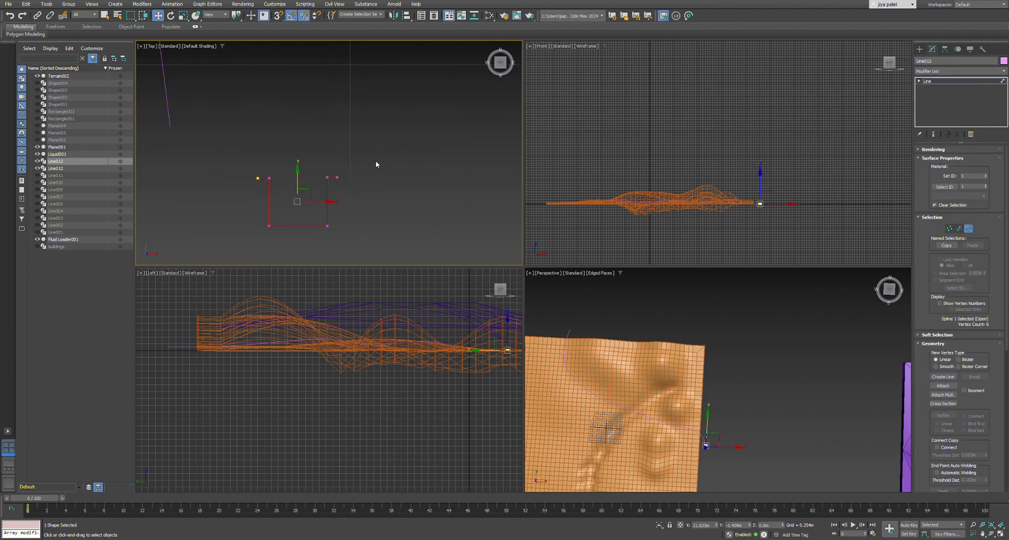
Try several inward outlines on the U-shaped profile's spline, undoing each one.
scroll(963, 411, "down", 5)
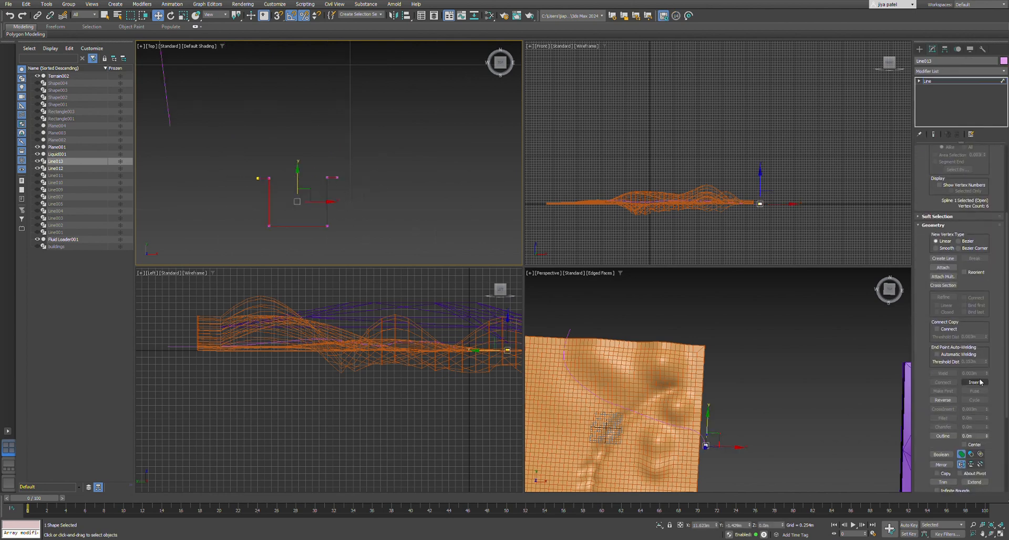
left_click(949, 412)
left_click_drag(986, 415, 986, 404)
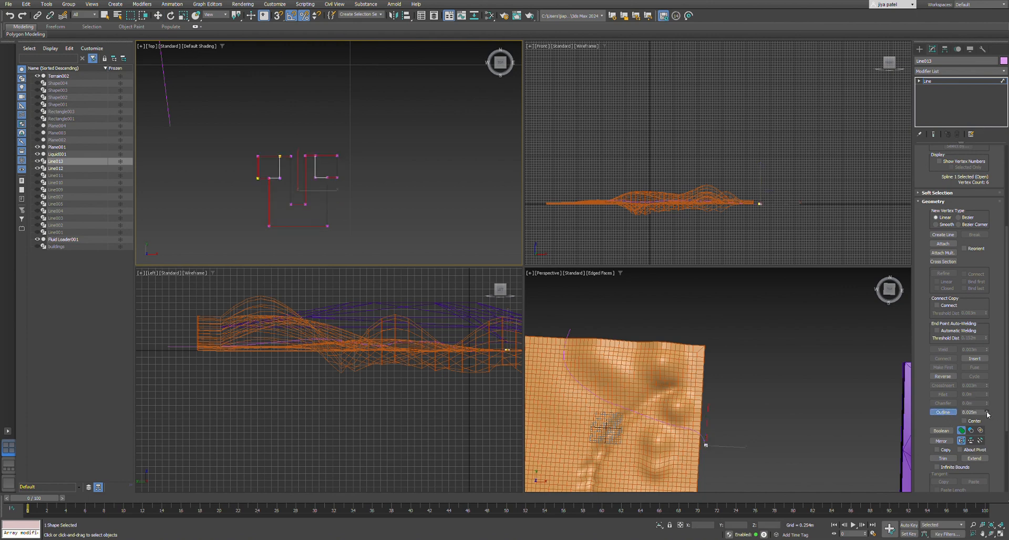
key("ctrl+z")
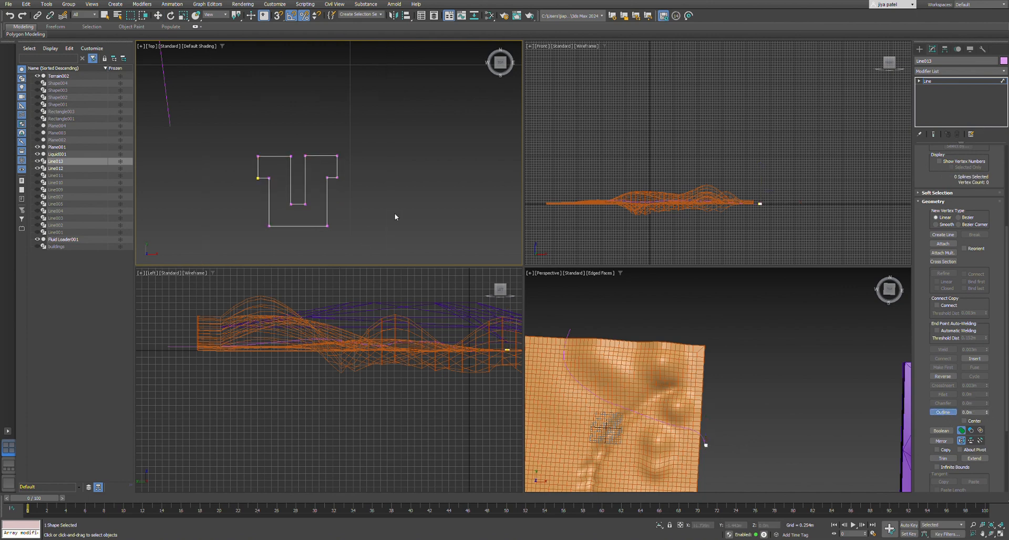
left_click_drag(992, 417, 989, 413)
key("ctrl+z")
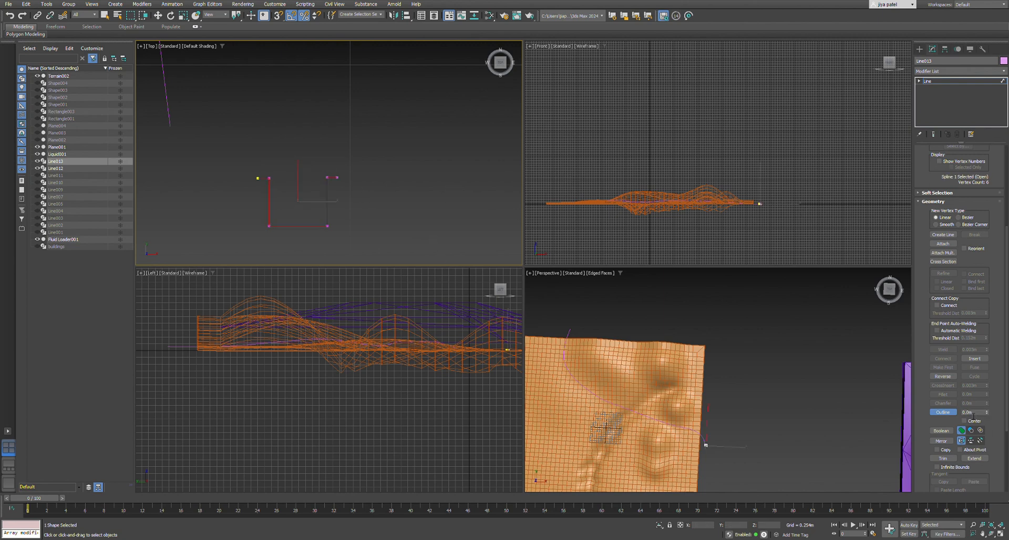
key("Return")
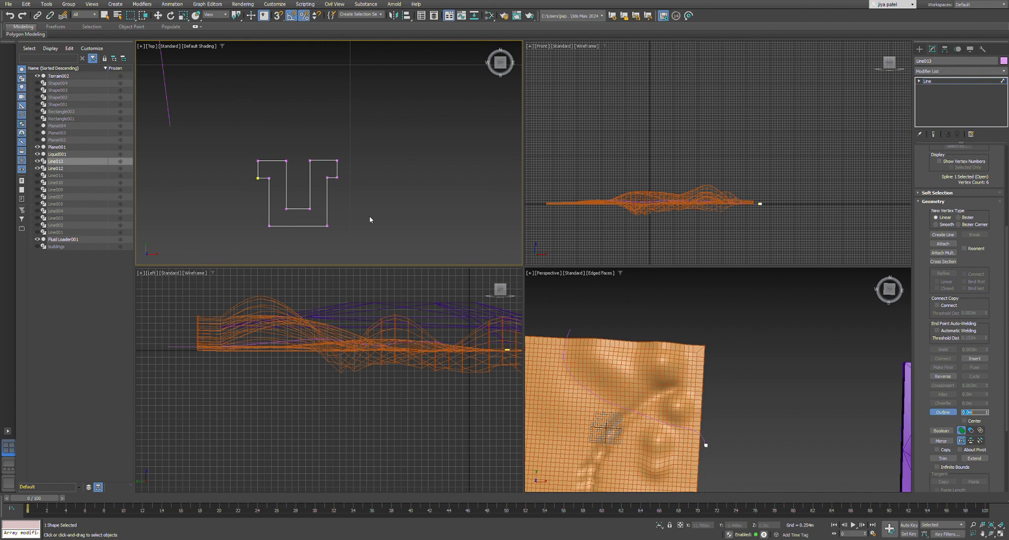
key("ctrl+z")
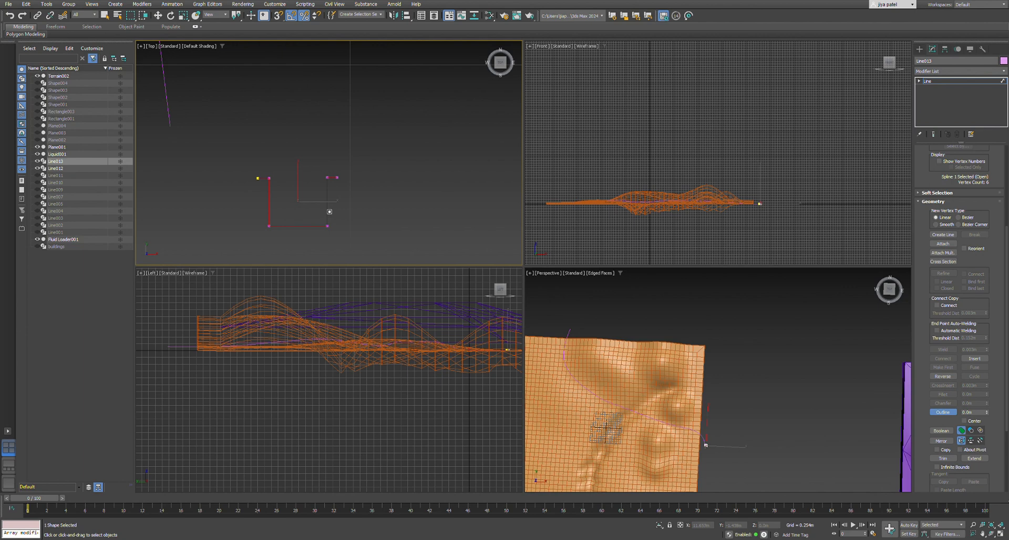
Try a thin outward outline on the U-shaped profile, then restore the single open spline.
left_click_drag(330, 212, 341, 217)
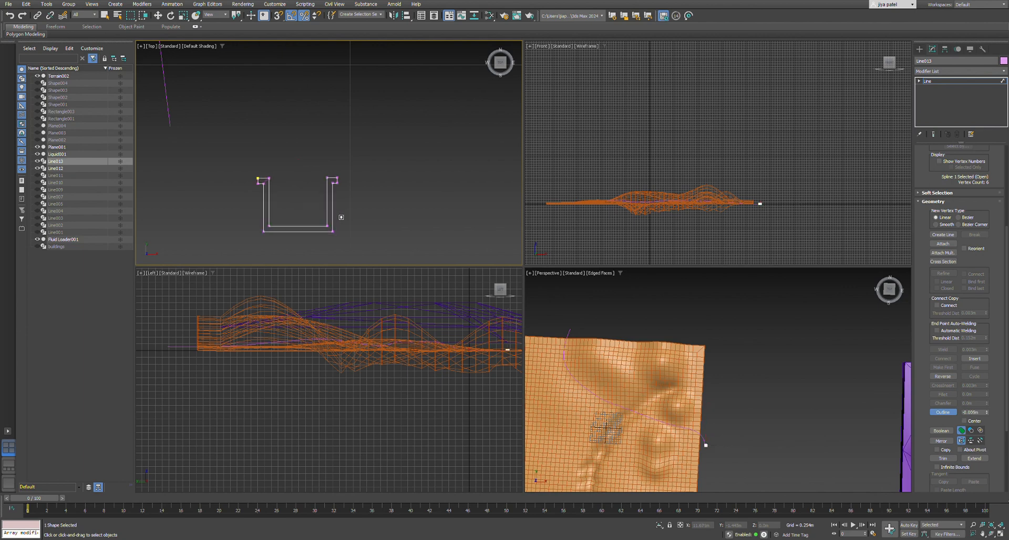
scroll(370, 217, "down", 2)
scroll(316, 207, "up", 1)
scroll(316, 208, "down", 3)
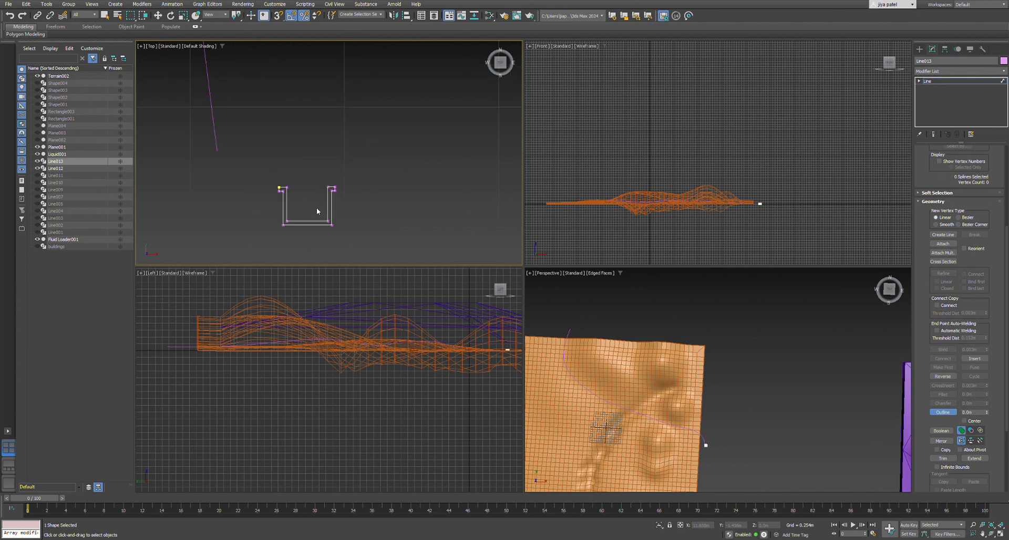
scroll(359, 217, "down", 5)
scroll(355, 215, "up", 8)
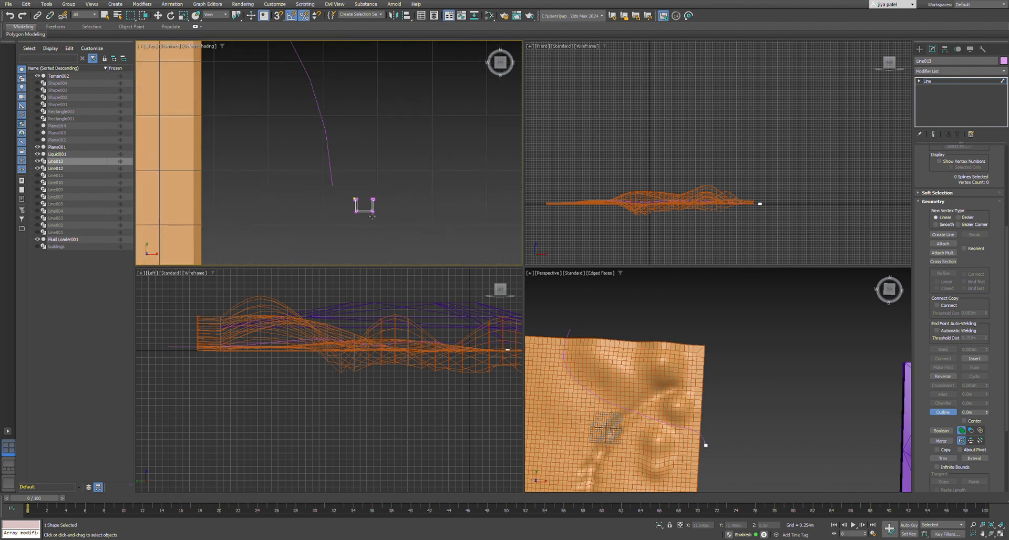
left_click(379, 201)
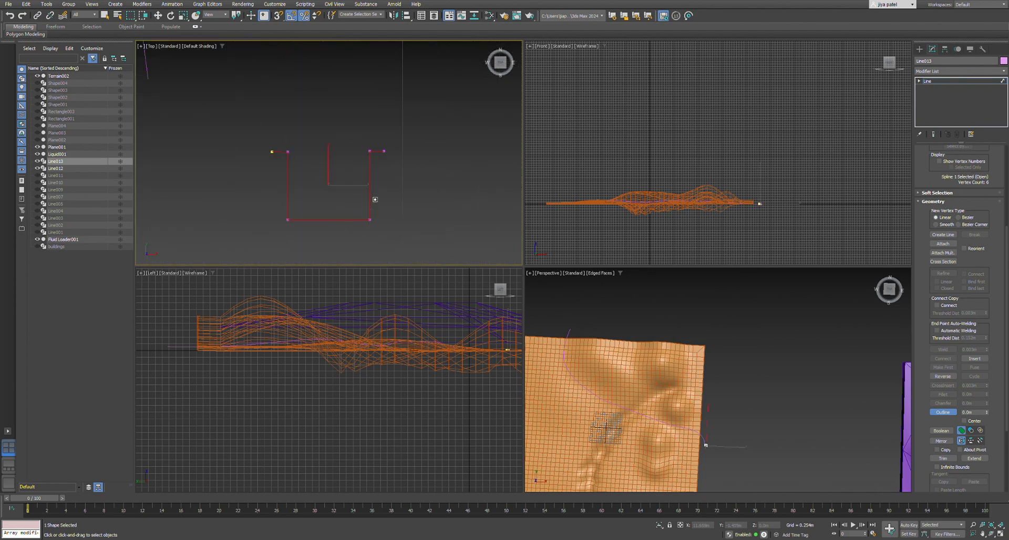
scroll(378, 196, "down", 2)
left_click(386, 191)
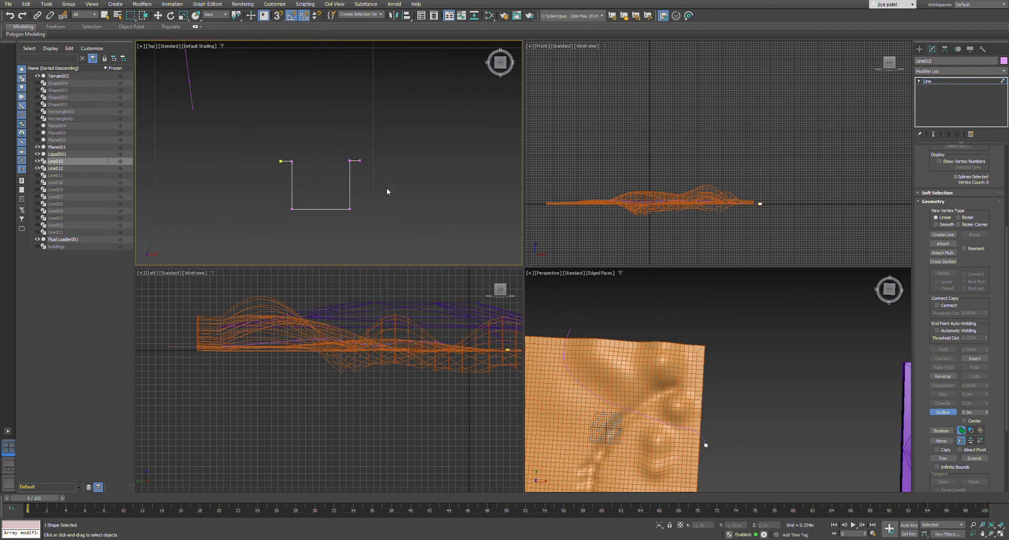
Widen the U-shaped profile by moving the three vertices of its right wall and flange outward along X.
scroll(337, 164, "down", 4)
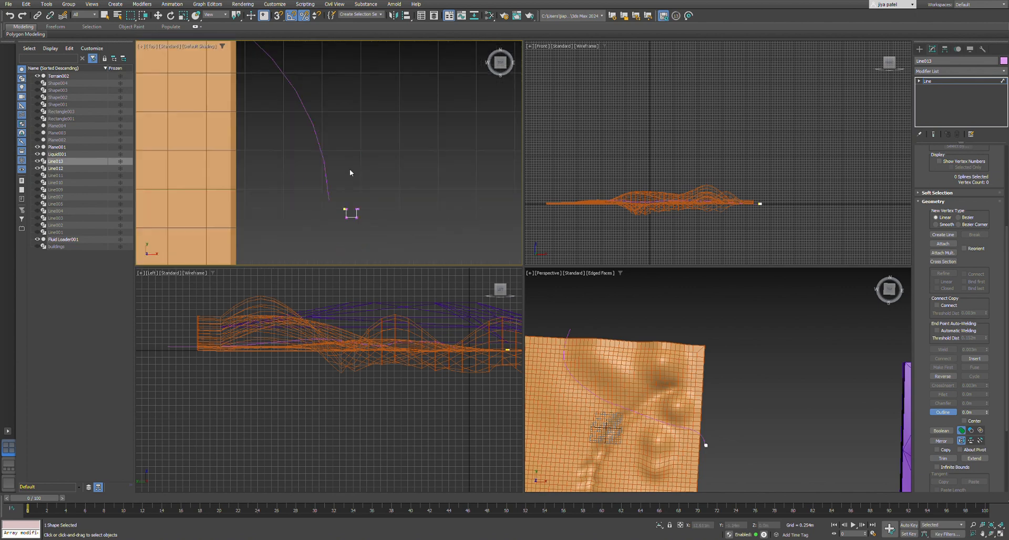
scroll(349, 169, "up", 5)
scroll(944, 193, "up", 3)
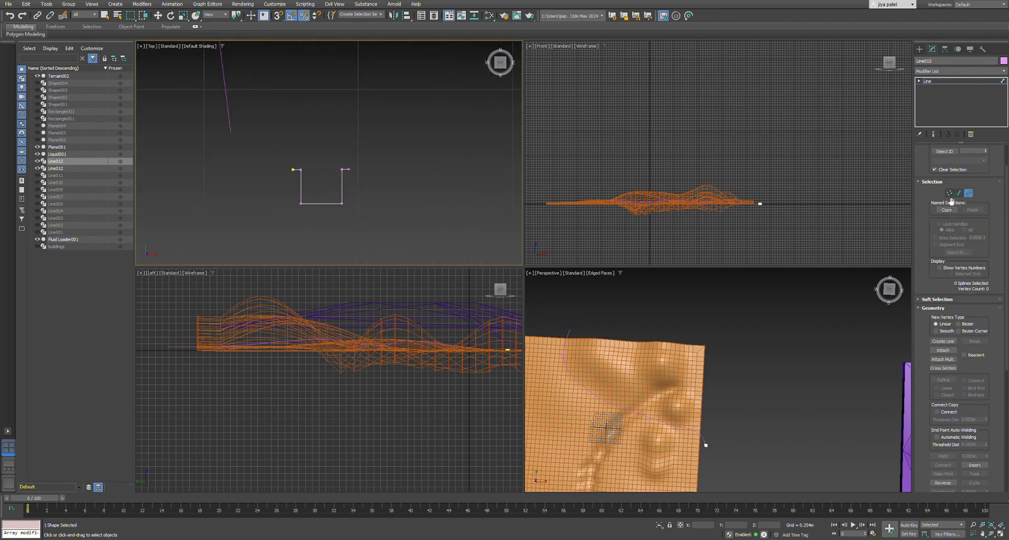
left_click(951, 194)
key("w")
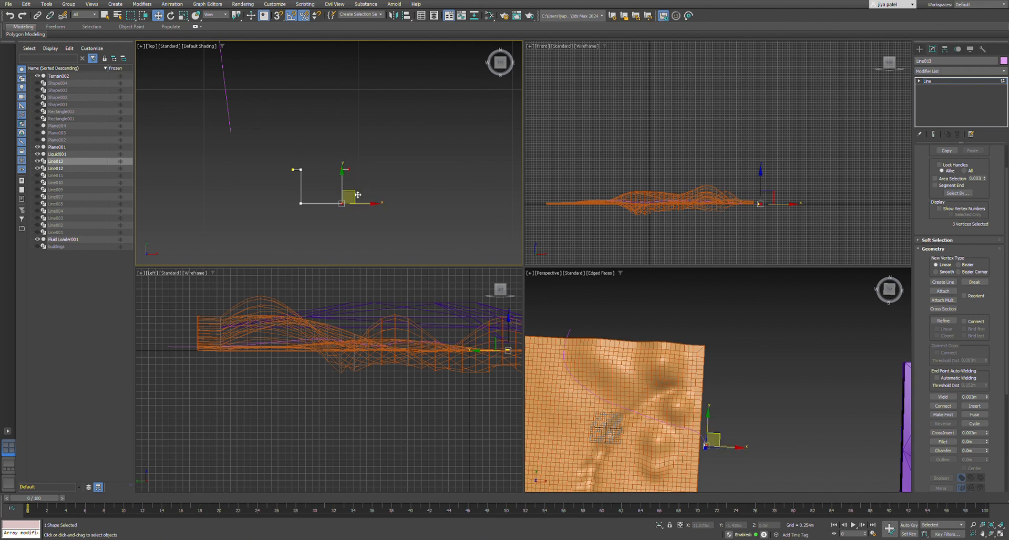
left_click(329, 153)
left_click_drag(374, 213, 387, 209)
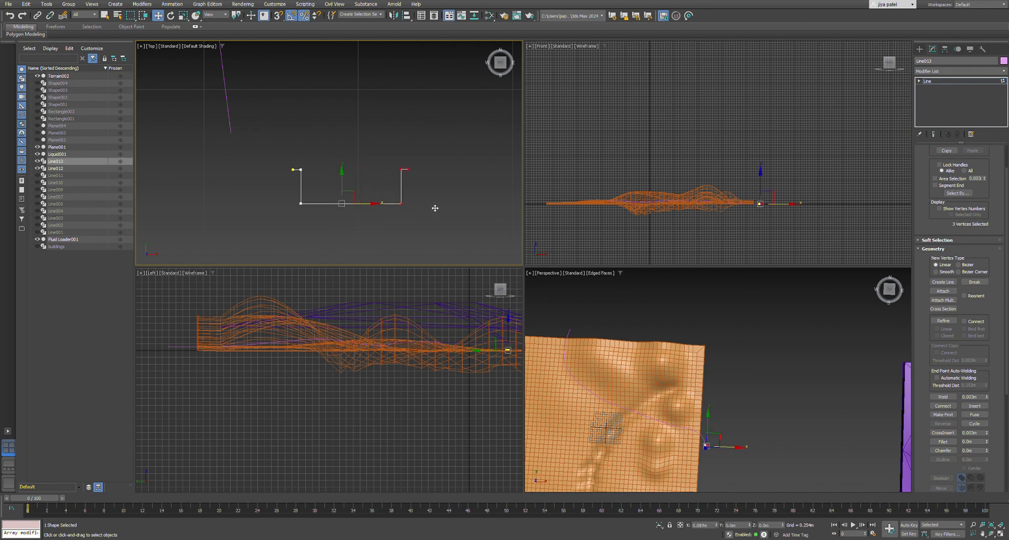
Shorten the U-shaped profile's walls by moving its four flange vertices down along Y.
left_click_drag(263, 148, 310, 181, "ctrl")
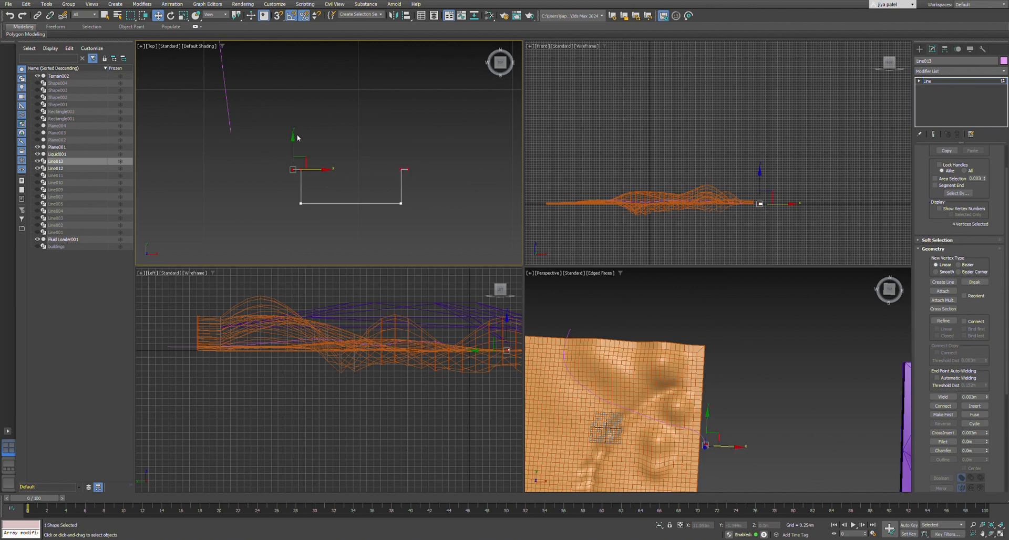
left_click_drag(296, 144, 295, 153)
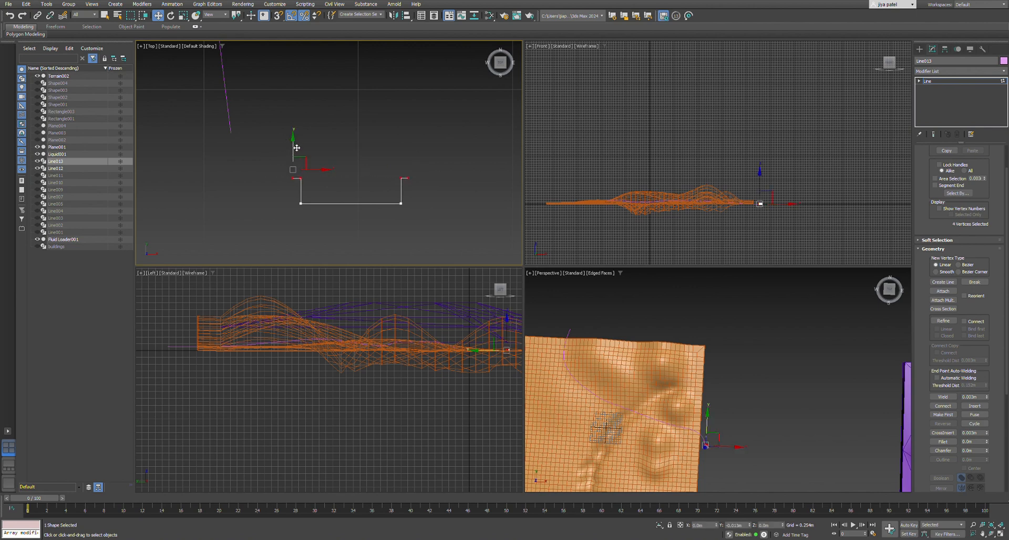
left_click(386, 132)
scroll(384, 225, "up", 5)
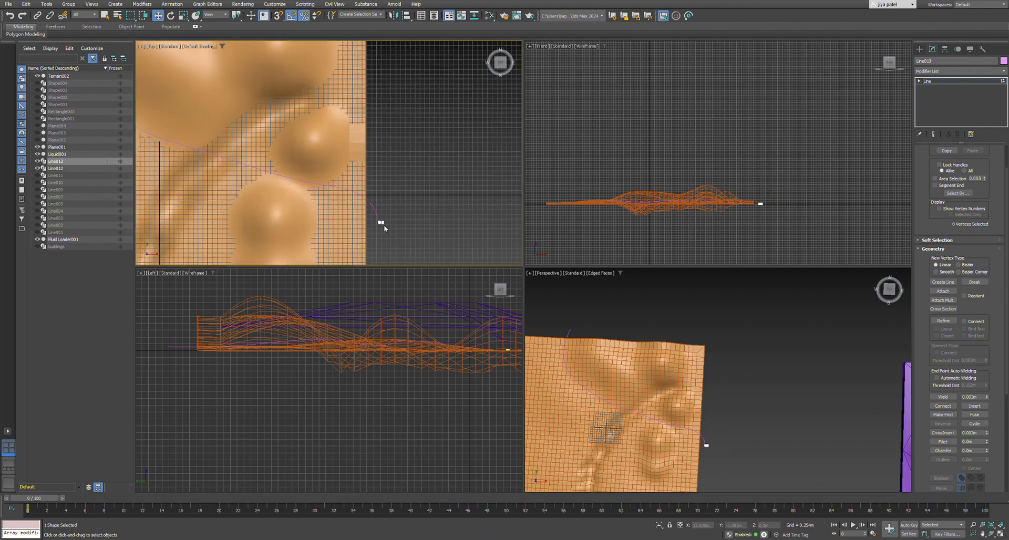
Outline the U-shaped profile's spline into a thin-walled closed section, leave spline editing and deselect the profile.
scroll(384, 224, "up", 5)
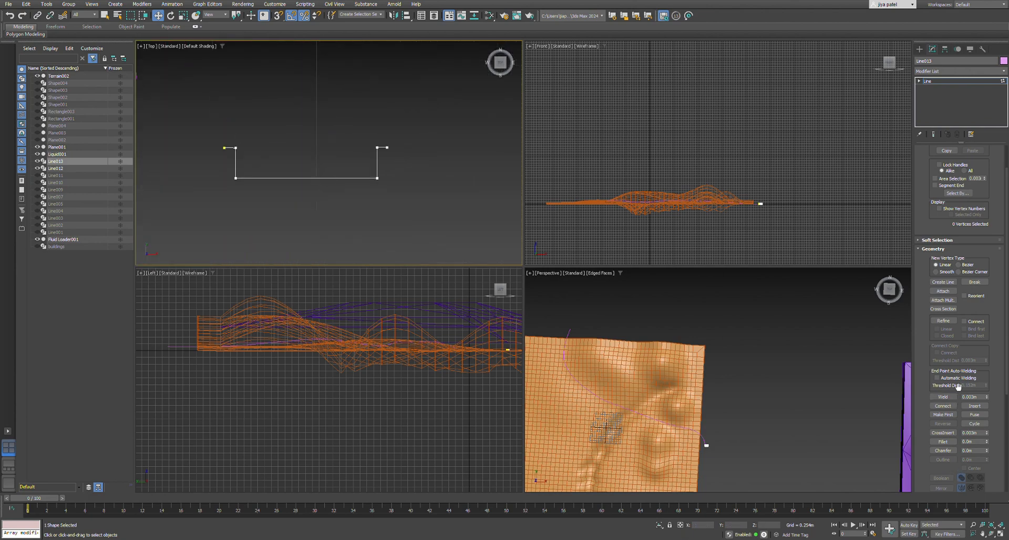
scroll(1007, 256, "up", 2)
left_click(968, 169)
left_click(298, 178)
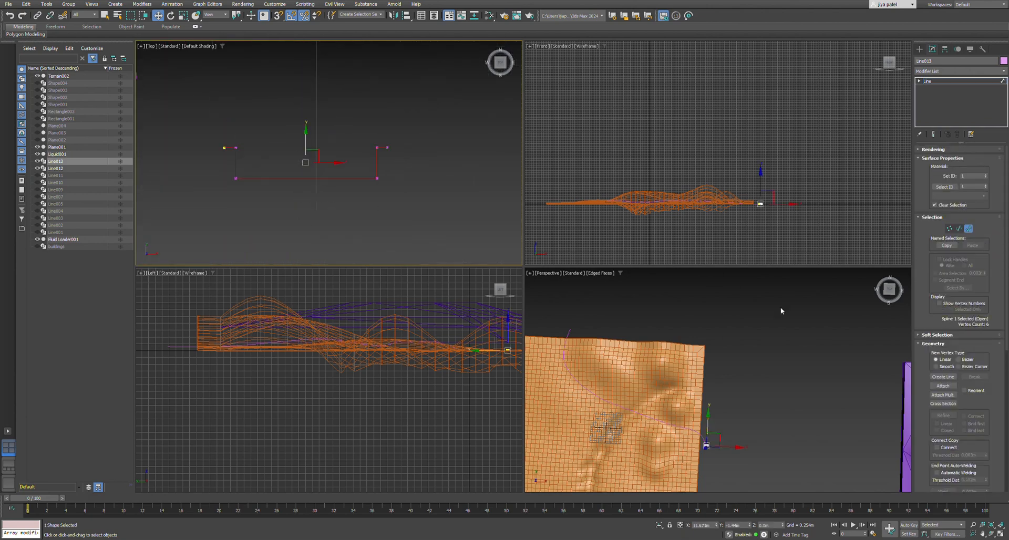
scroll(985, 368, "down", 3)
left_click(953, 365)
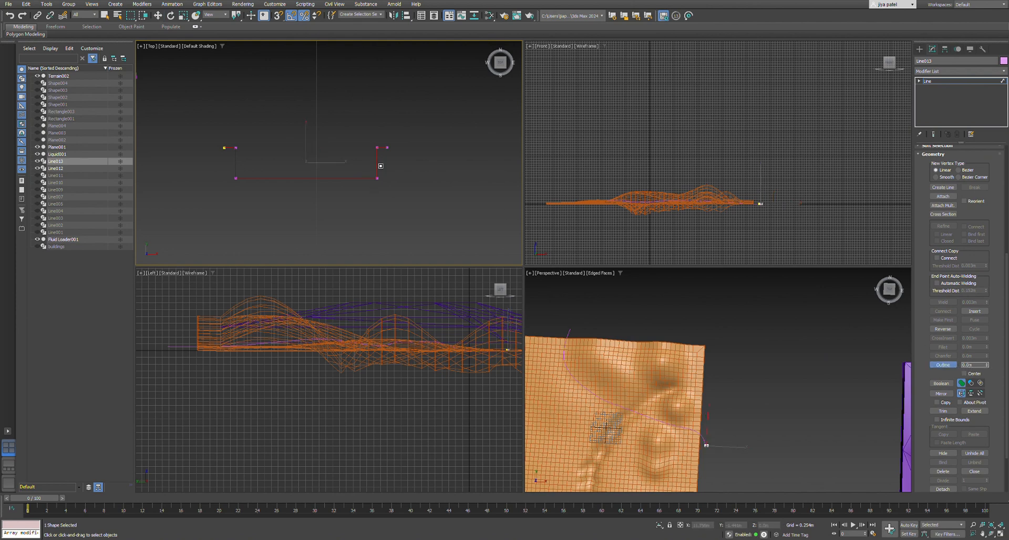
left_click_drag(381, 166, 390, 172)
scroll(401, 184, "down", 12)
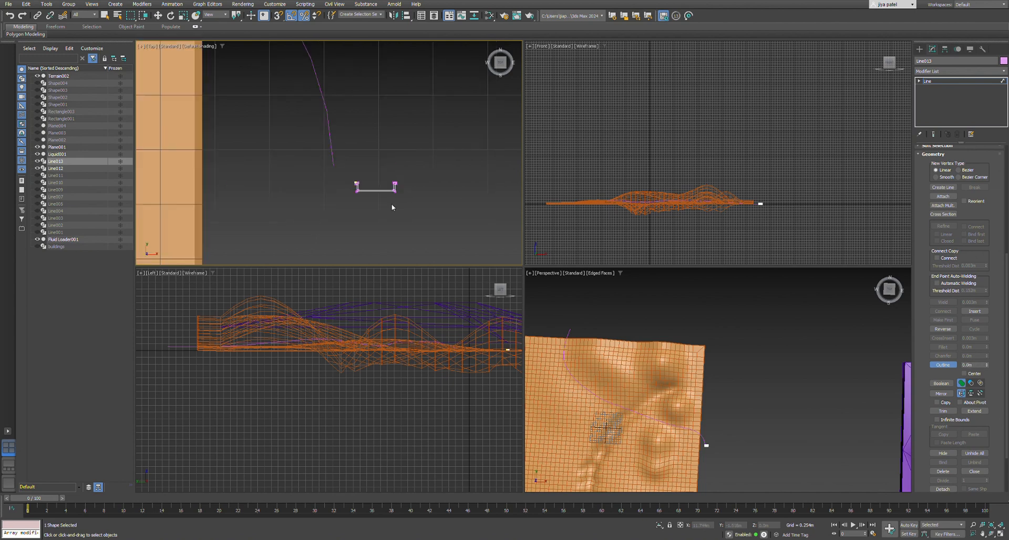
scroll(387, 212, "up", 6)
right_click(390, 204)
scroll(335, 206, "up", 2)
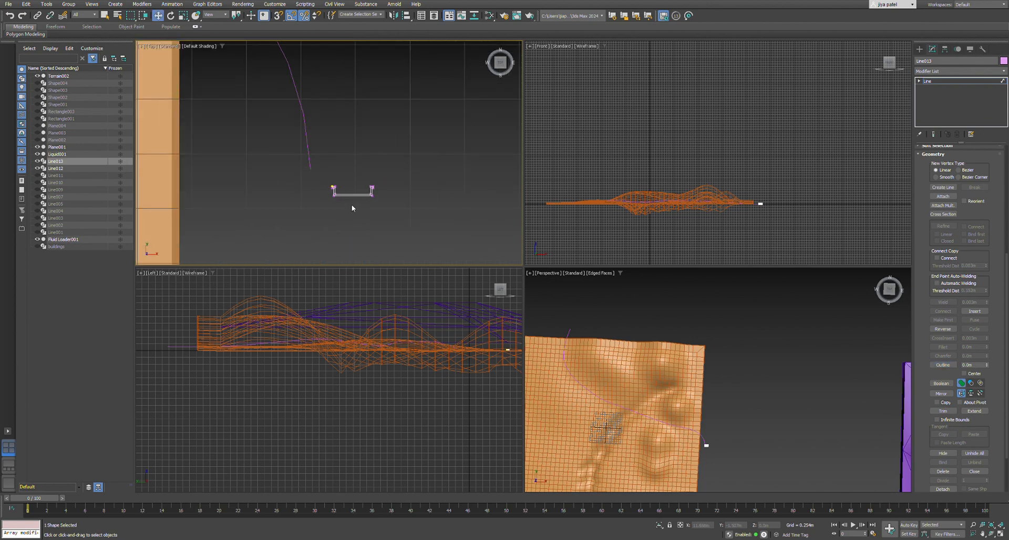
scroll(351, 208, "up", 2)
scroll(957, 190, "up", 5)
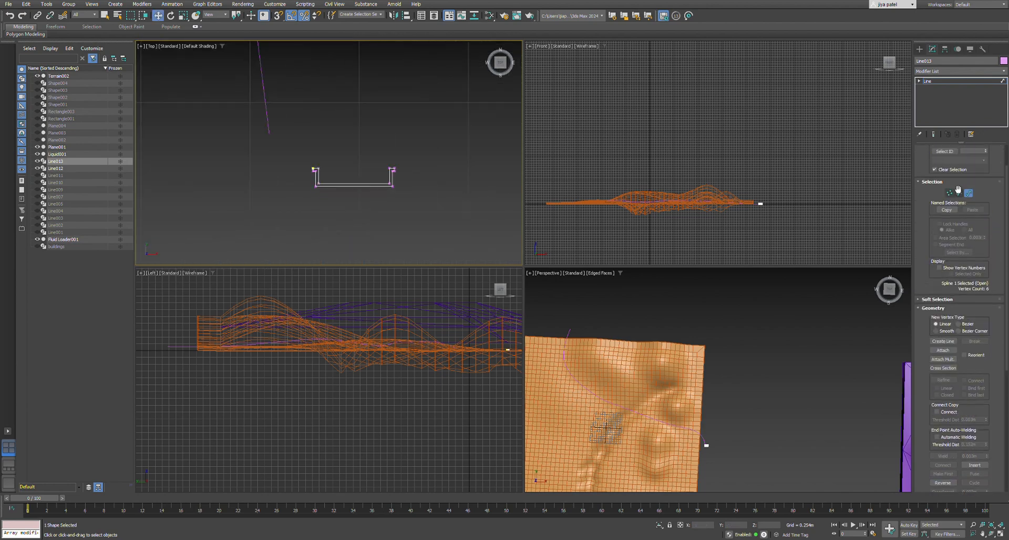
left_click(968, 194)
scroll(973, 200, "down", 2)
left_click(419, 234)
scroll(419, 234, "down", 5)
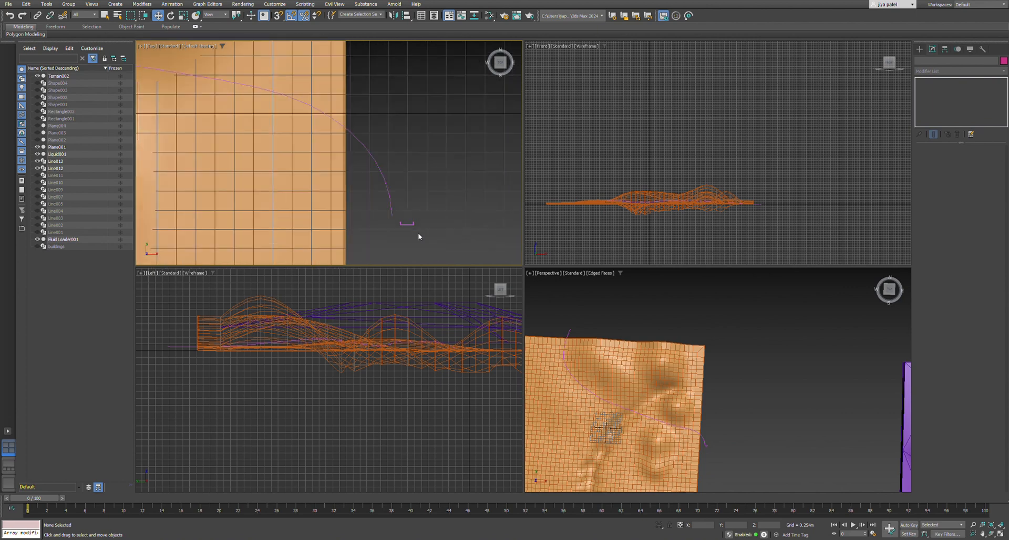
Apply a Sweep modifier to the curved line running over the terrain.
scroll(419, 235, "up", 2)
left_click(363, 183)
middle_click_drag(345, 191, 335, 190)
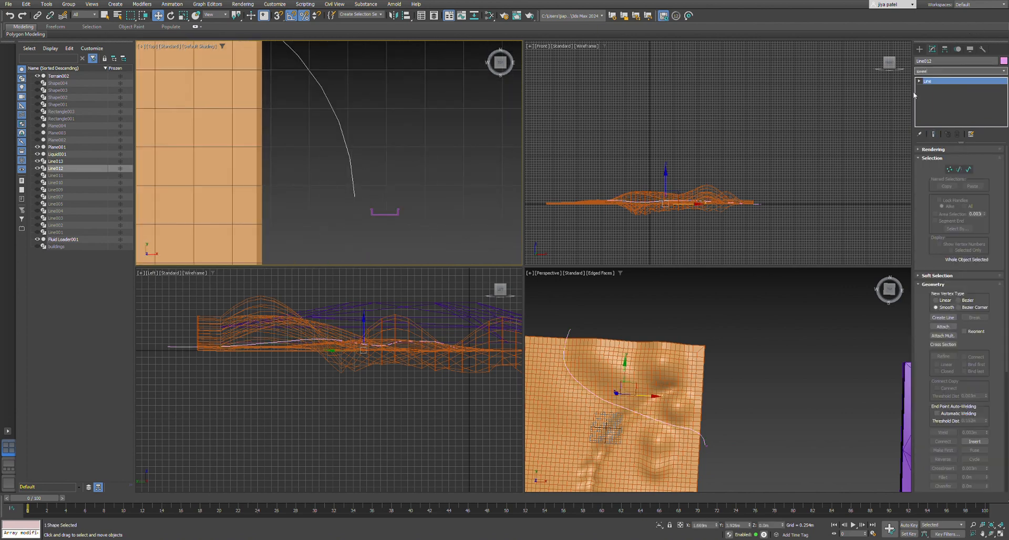
left_click(934, 88)
scroll(659, 353, "up", 2)
scroll(659, 353, "down", 6)
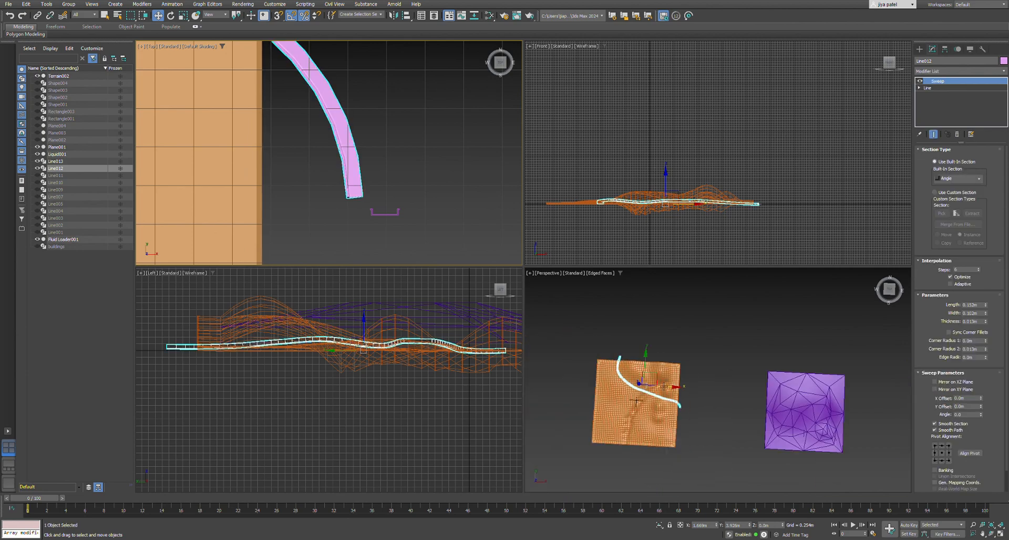
Set the curved line's Sweep to use a custom section and pick the U-shaped profile as that section.
scroll(663, 398, "up", 6)
scroll(633, 429, "up", 5)
scroll(702, 402, "down", 3)
scroll(701, 405, "up", 1)
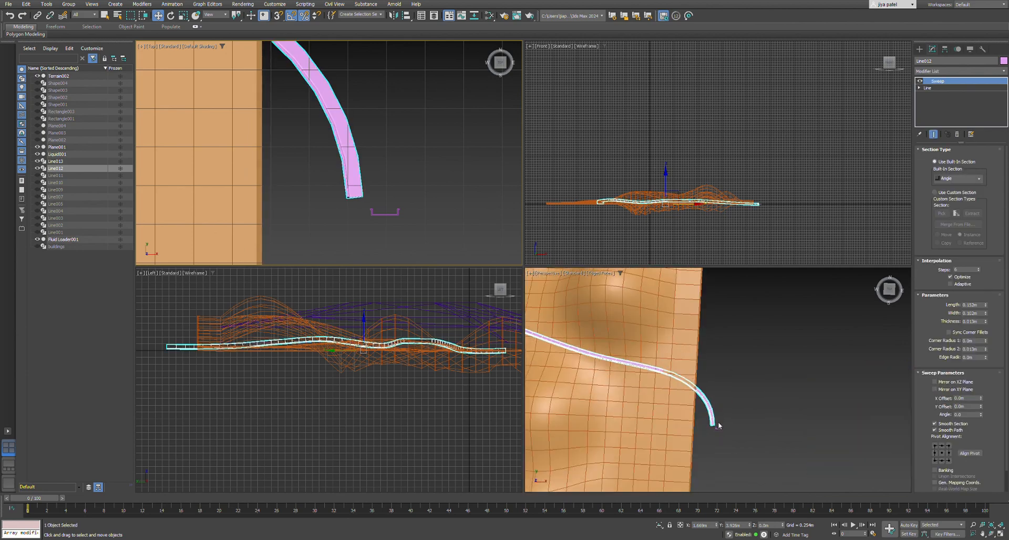
middle_click_drag(715, 423, 685, 389, "alt")
scroll(657, 394, "down", 5)
scroll(621, 402, "up", 5)
scroll(621, 402, "down", 5)
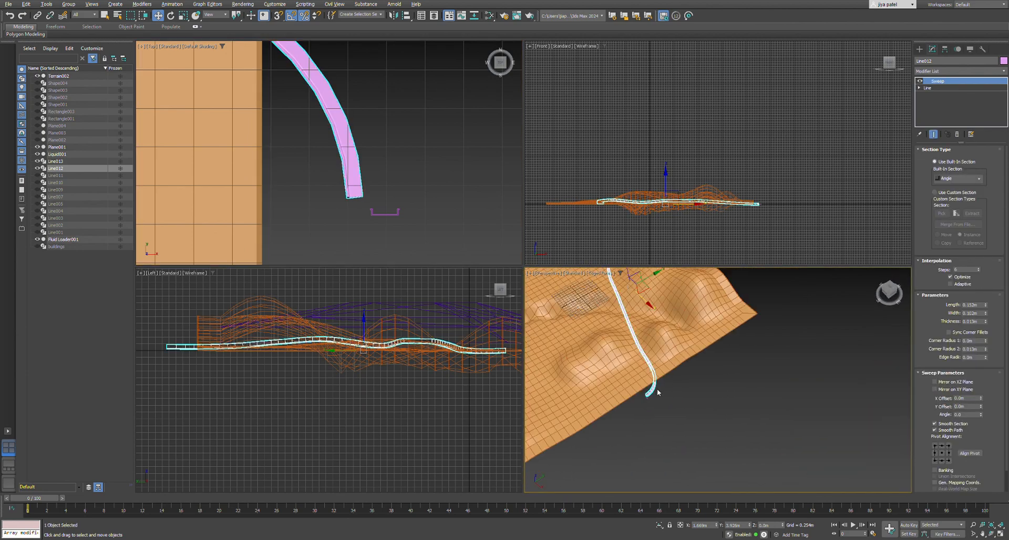
left_click(935, 192)
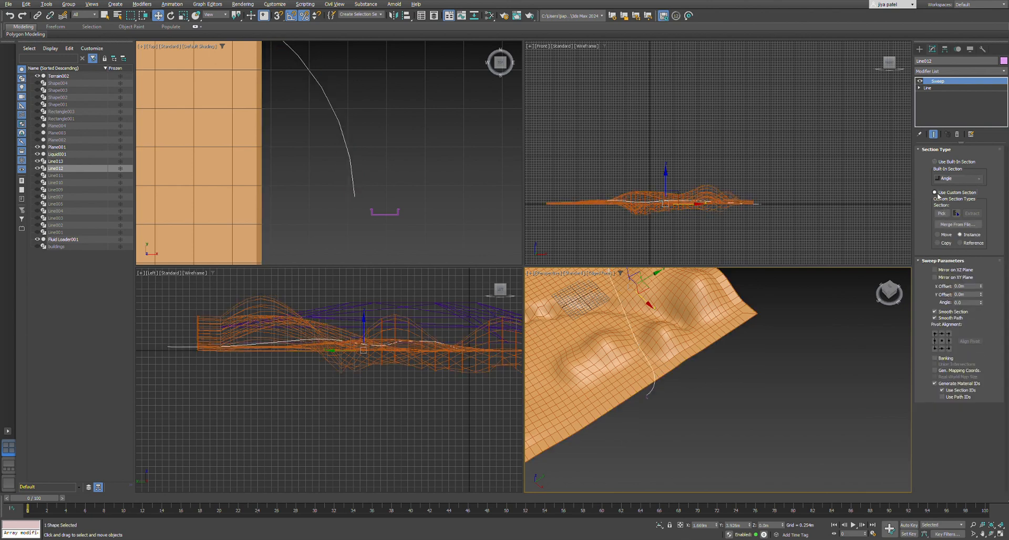
scroll(637, 410, "up", 5)
left_click(762, 308)
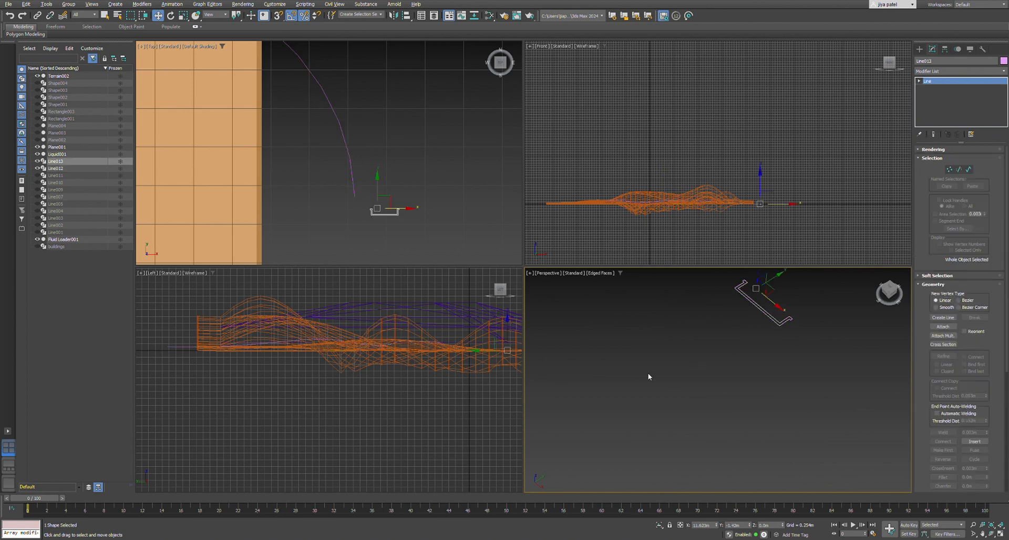
scroll(647, 377, "down", 2)
scroll(688, 369, "down", 3)
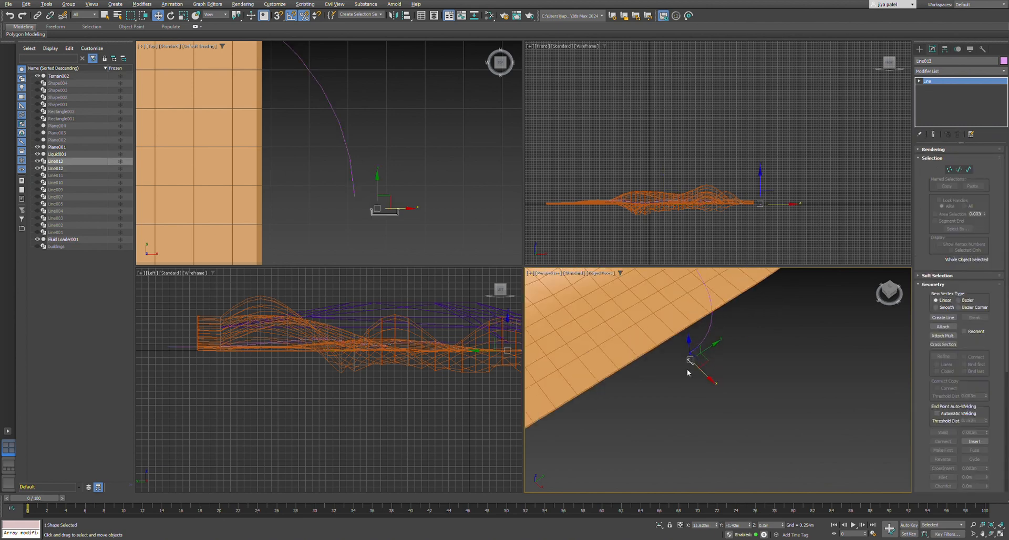
scroll(694, 361, "up", 1)
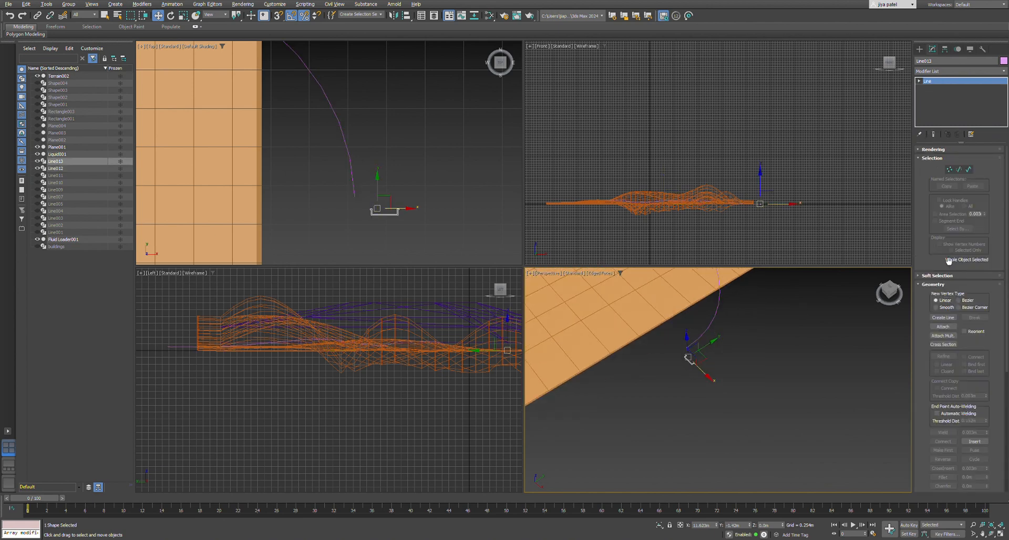
left_click(714, 326)
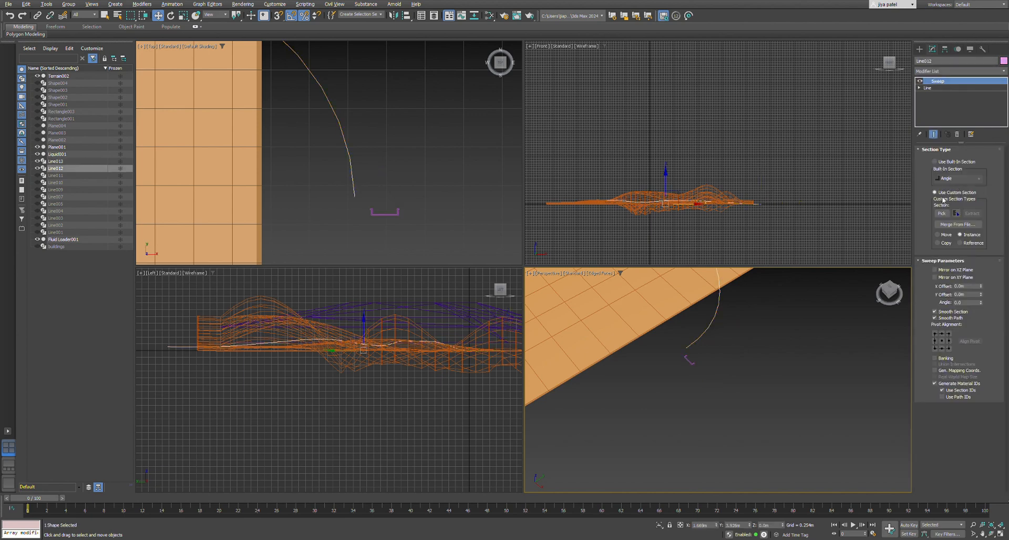
left_click(941, 213)
left_click(689, 360)
Examine the swept channel along its whole length to see how it sits on the terrain.
scroll(704, 323, "down", 5)
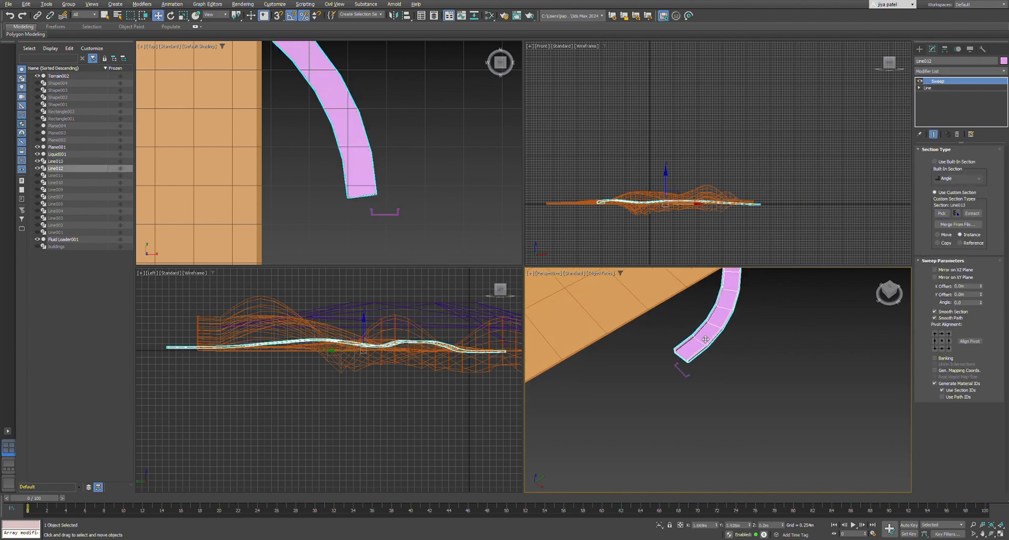
scroll(704, 322, "down", 2)
scroll(683, 323, "up", 5)
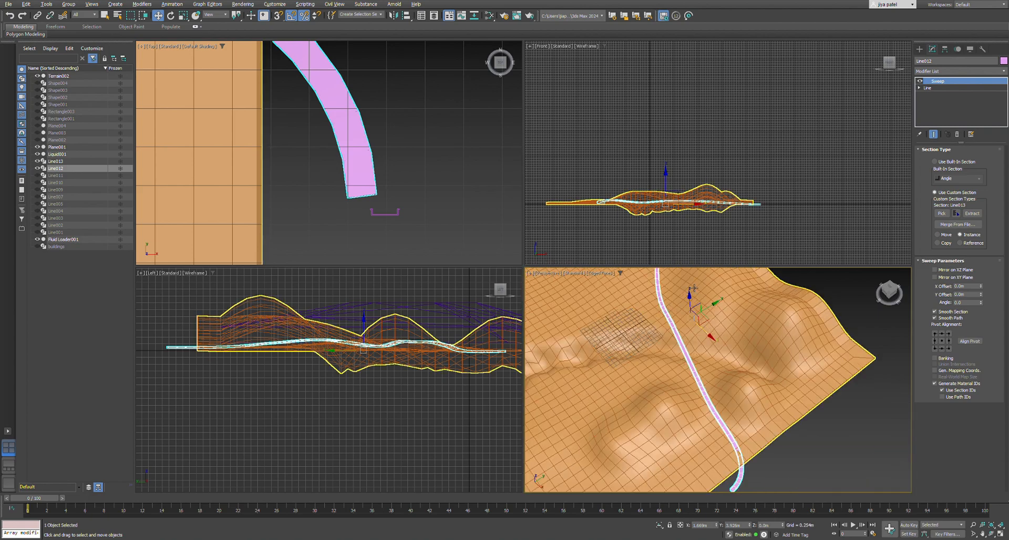
scroll(669, 324, "down", 4)
scroll(669, 324, "up", 4)
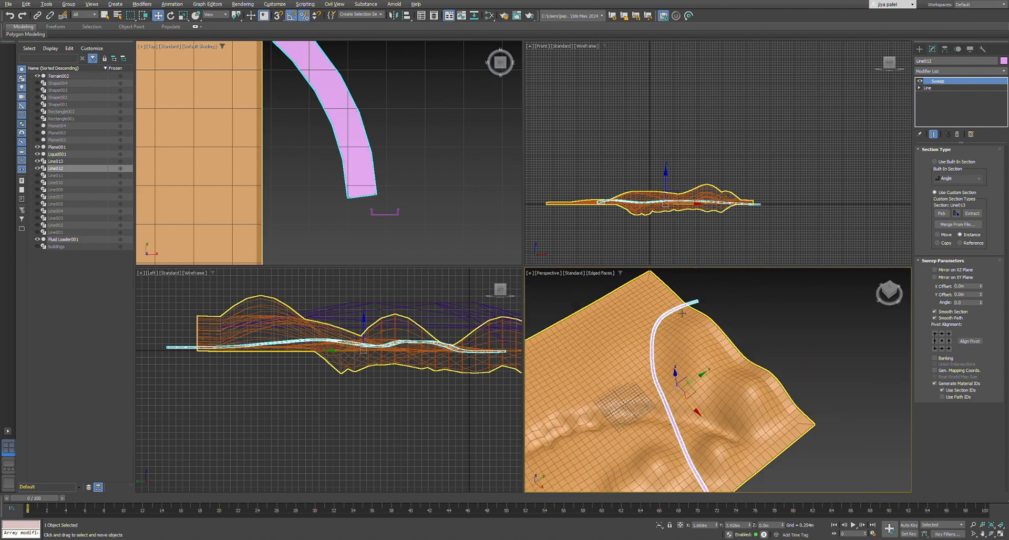
scroll(676, 319, "down", 3)
middle_click_drag(655, 408, 493, 364, "alt")
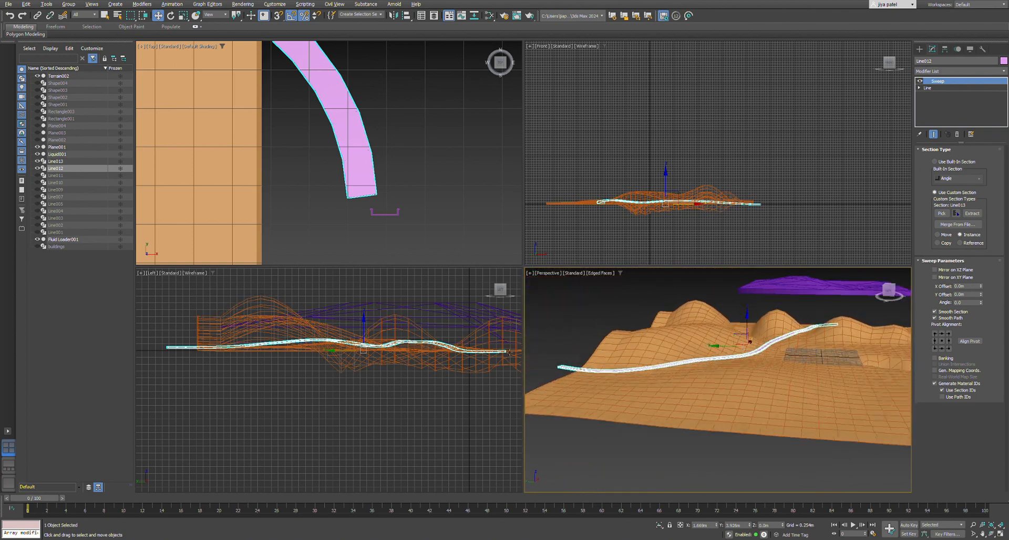
scroll(750, 359, "up", 5)
middle_click_drag(750, 359, 696, 377, "alt")
scroll(666, 333, "down", 5)
scroll(683, 377, "up", 3)
scroll(696, 378, "down", 2)
scroll(765, 391, "up", 5)
scroll(754, 418, "down", 2)
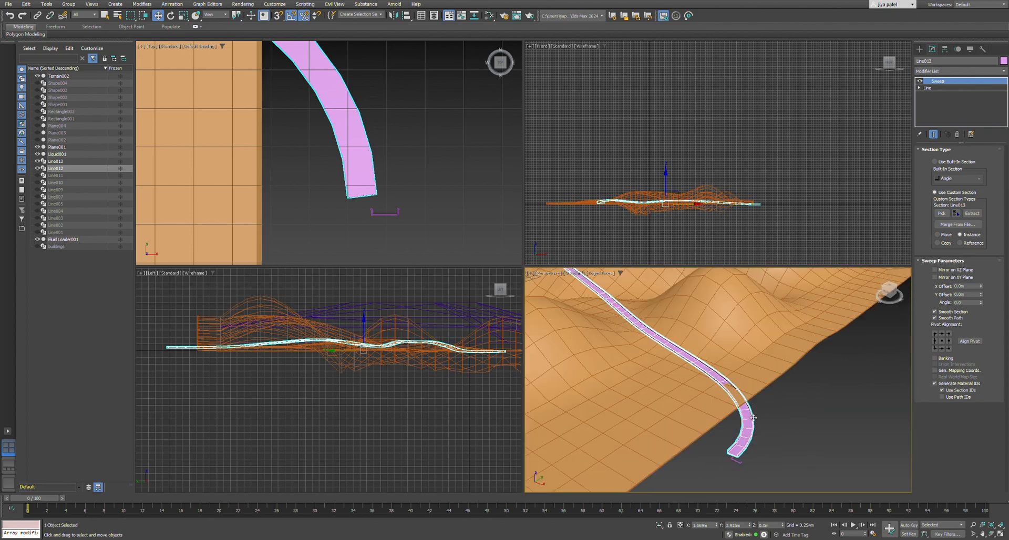
Open the base line's vertices beneath the Sweep and adjust the height of the second vertex near the terrain's edge.
left_click(943, 88)
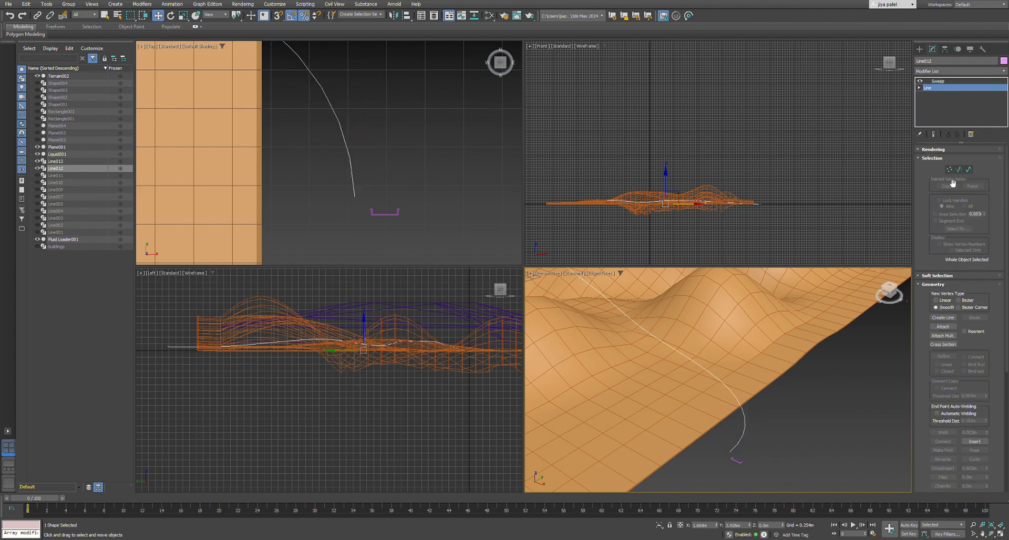
left_click(949, 169)
left_click(732, 392)
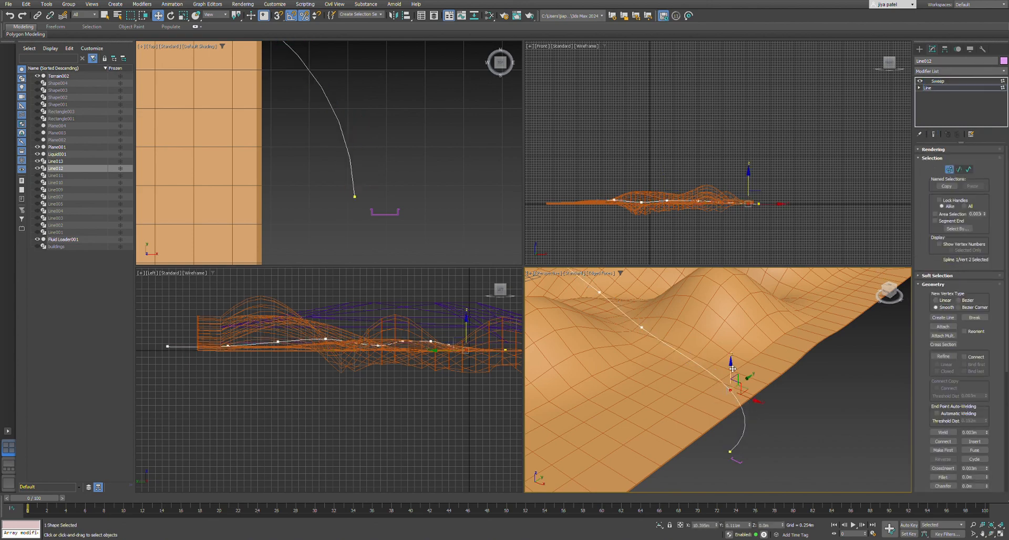
left_click_drag(733, 364, 732, 363)
scroll(710, 369, "down", 4)
Reposition the curved line's fourth vertex between the hills, then deselect it.
middle_click_drag(710, 369, 772, 428)
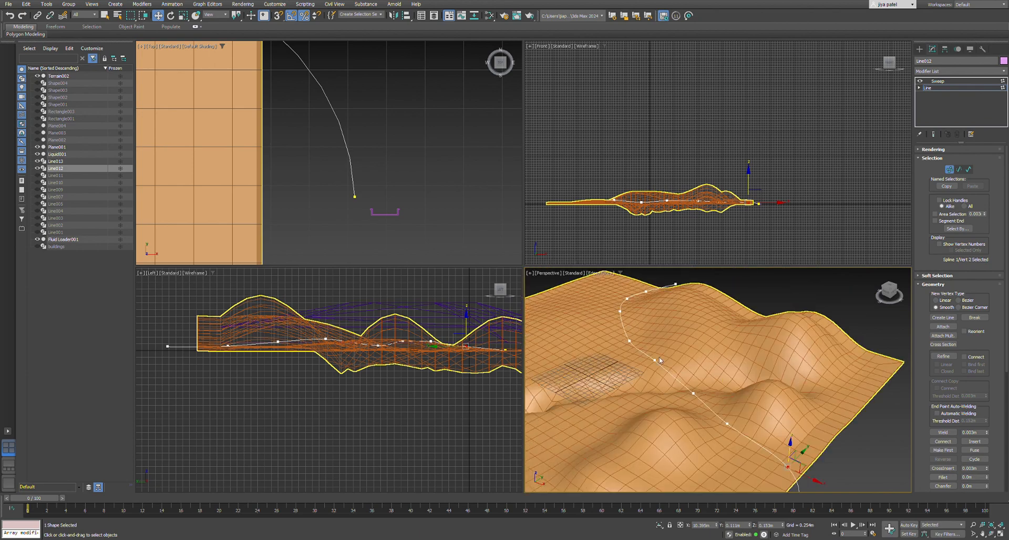
scroll(693, 330, "up", 4)
left_click(715, 417)
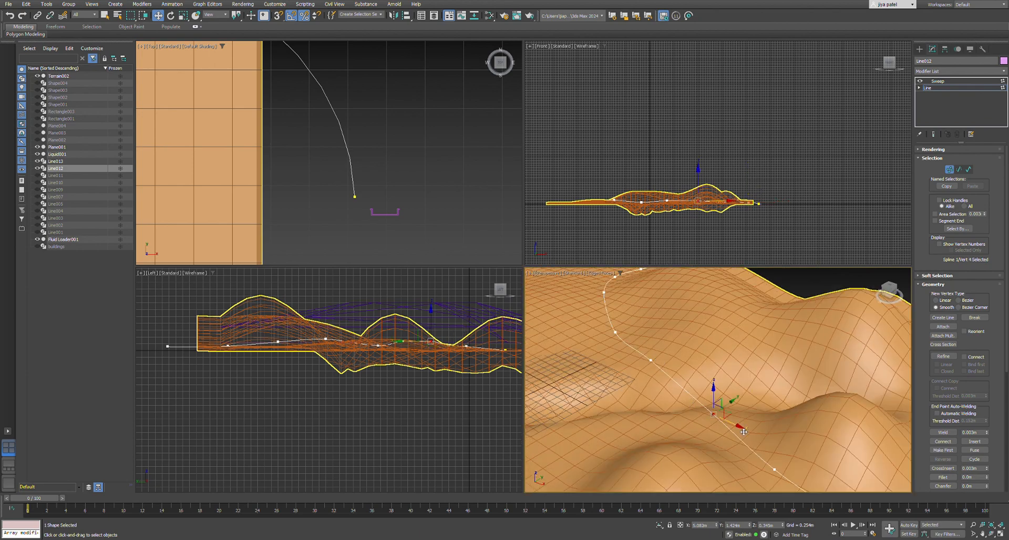
left_click_drag(706, 391, 702, 380)
scroll(703, 382, "down", 5)
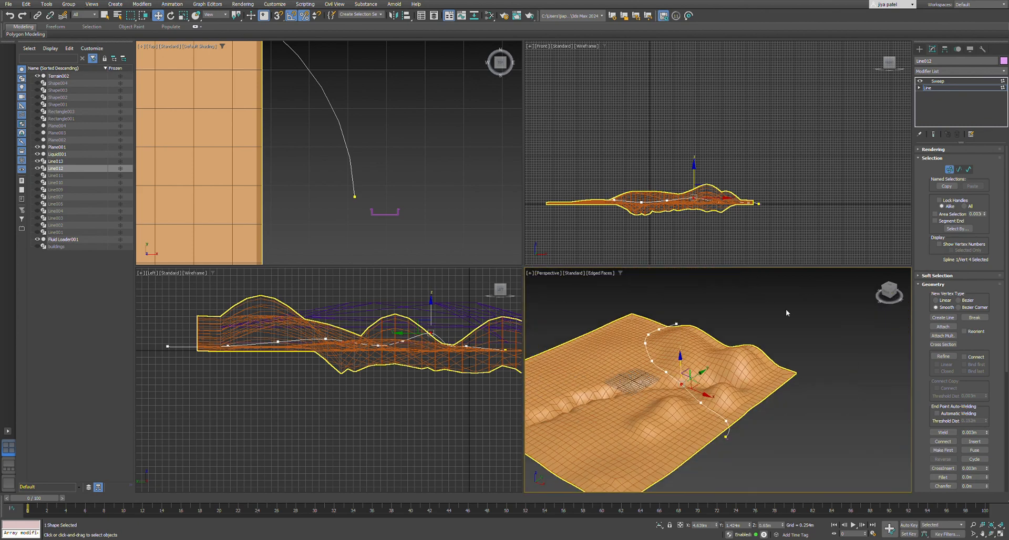
left_click(786, 310)
Adjust the curved line's vertices where it passes between the hills, repositioning the fifth vertex beside the flat grid area.
scroll(721, 415, "up", 2)
middle_click_drag(721, 415, 745, 348, "alt")
scroll(743, 339, "up", 3)
left_click(721, 336)
left_click_drag(723, 316, 723, 342)
scroll(723, 343, "down", 2)
middle_click_drag(723, 343, 777, 362, "alt")
left_click(778, 360)
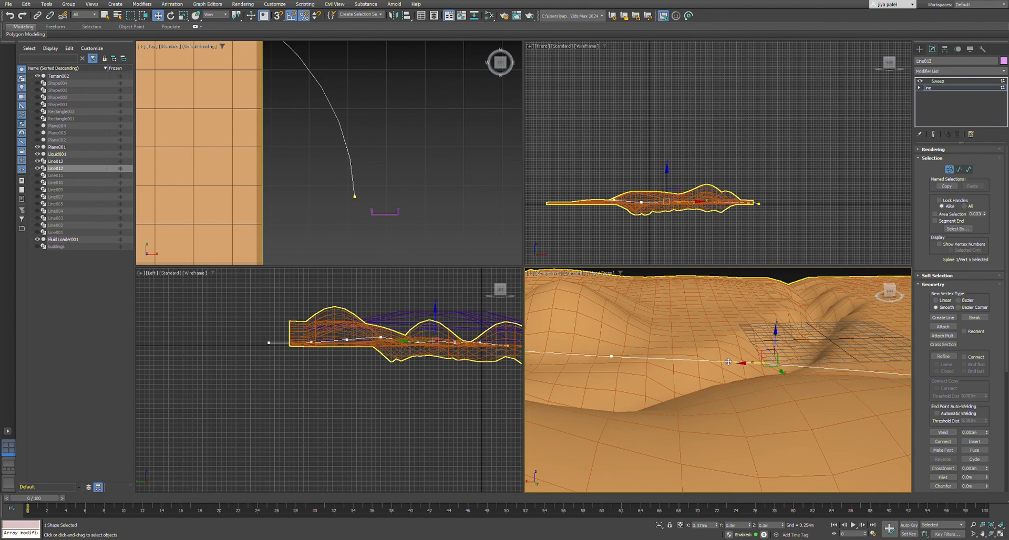
left_click_drag(728, 361, 755, 337)
scroll(755, 382, "down", 4)
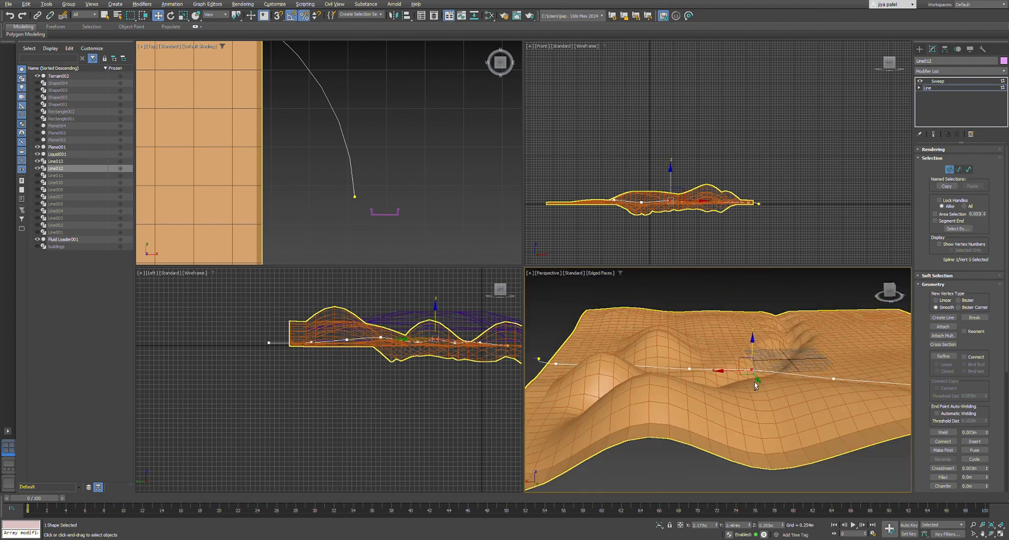
mouse_move(755, 381)
middle_mouse_down("alt")
mouse_move(877, 379)
mouse_move(755, 385)
middle_mouse_up("alt")
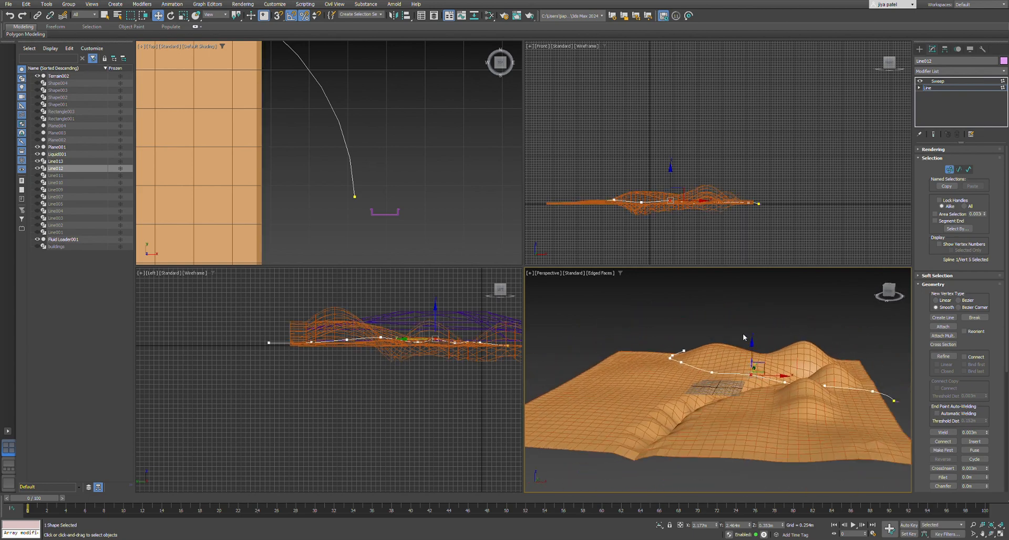
Leave vertex editing and return to the Sweep modifier to check the reshaped channel over the terrain.
scroll(723, 410, "down", 4)
scroll(778, 405, "up", 2)
left_click(797, 427)
scroll(798, 428, "up", 4)
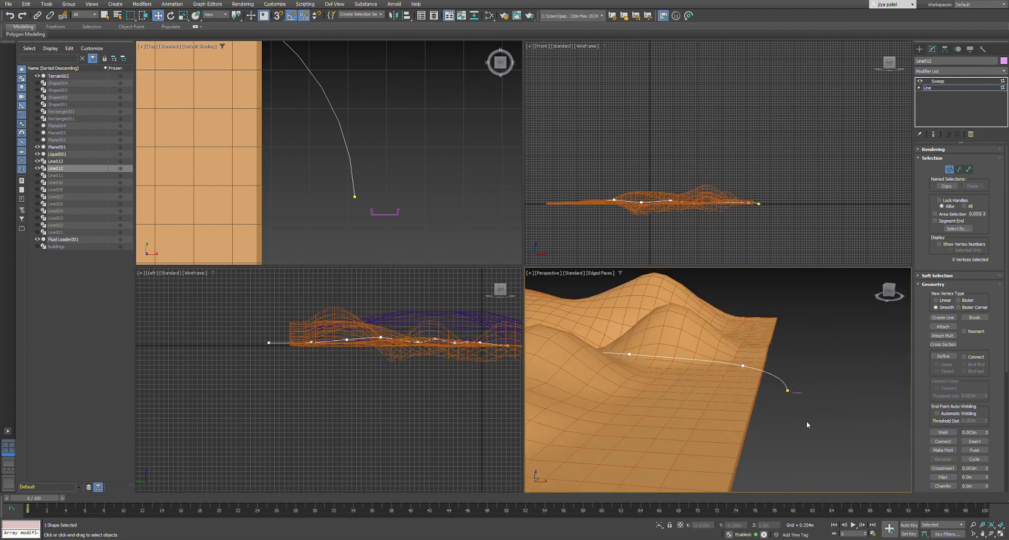
scroll(788, 410, "down", 3)
scroll(784, 405, "up", 2)
left_click(938, 81)
scroll(767, 374, "down", 2)
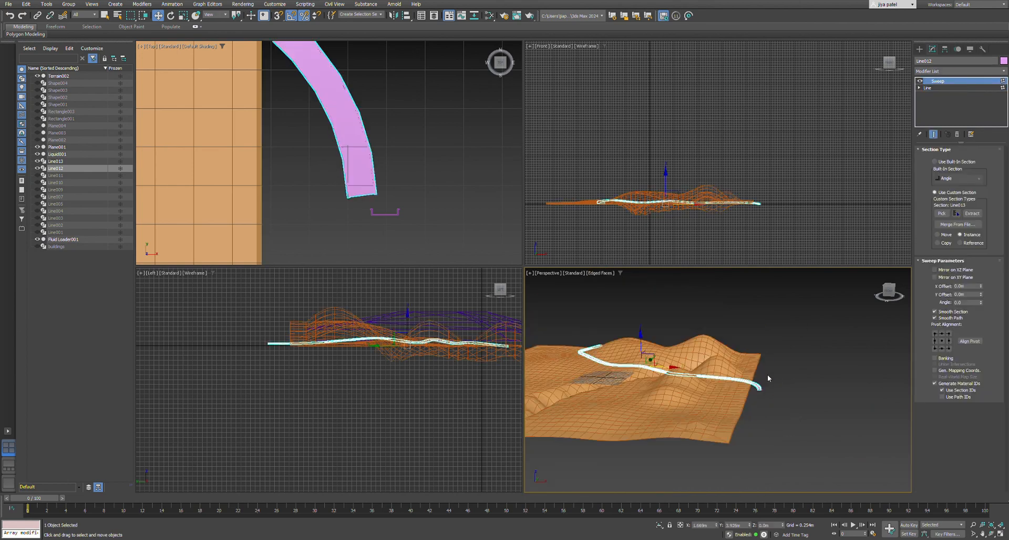
middle_click_drag(767, 374, 699, 430, "alt")
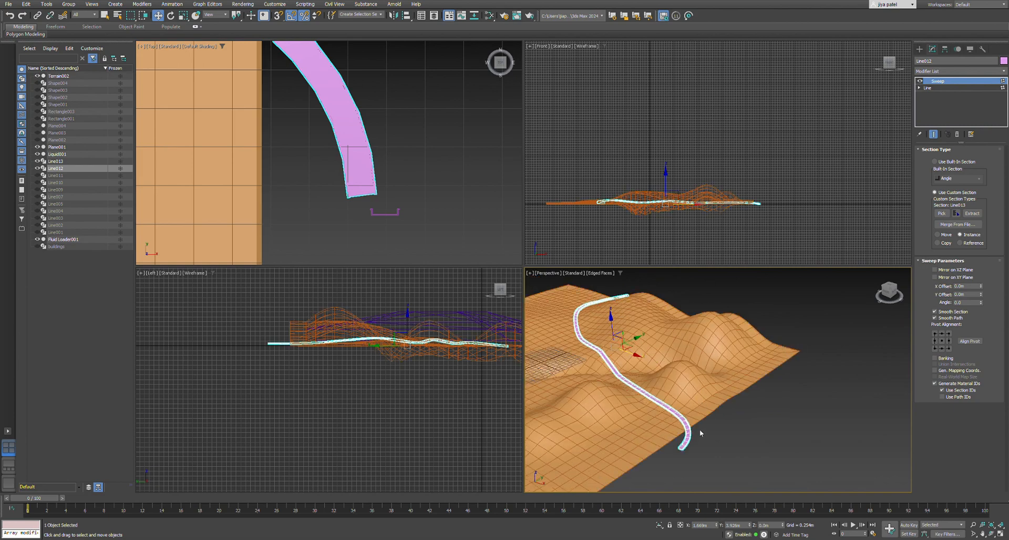
Add an Edit Poly modifier above the Sweep and select the lengthwise edge loop along the channel's middle.
scroll(699, 429, "up", 4)
scroll(683, 415, "down", 2)
left_click(703, 421)
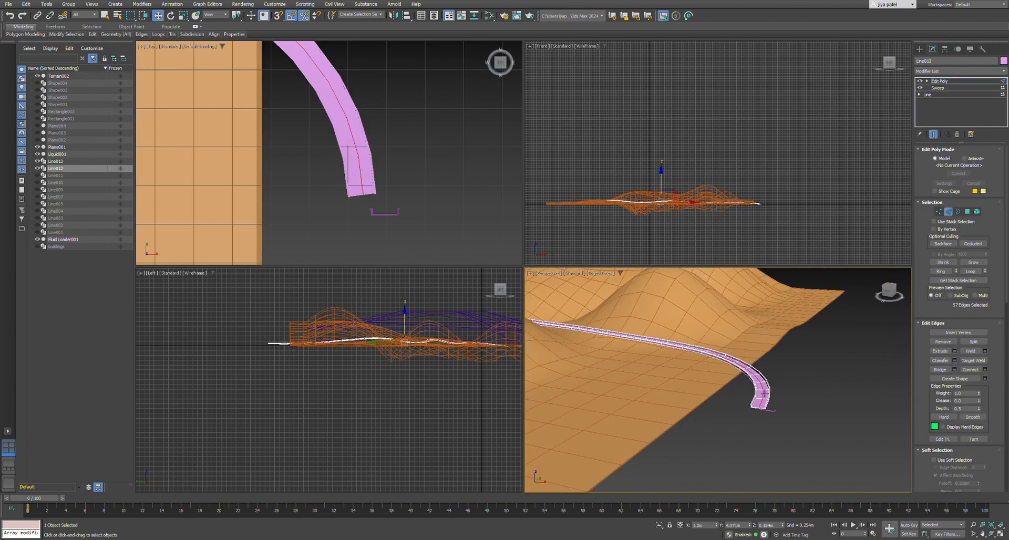
Move the selected middle edge loop of the channel down along Z, well below the terrain surface.
scroll(765, 394, "down", 3)
left_click_drag(588, 300, 589, 315, "shift")
middle_click_drag(589, 316, 606, 349, "alt")
scroll(732, 414, "up", 3)
scroll(733, 414, "down", 5)
Inspect the deepened channel from several angles along its course through the terrain.
middle_click_drag(722, 413, 787, 408, "alt")
scroll(745, 371, "up", 3)
scroll(740, 399, "down", 8)
scroll(708, 372, "up", 8)
scroll(728, 369, "down", 2)
middle_click_drag(730, 369, 426, 378, "alt")
scroll(688, 389, "up", 4)
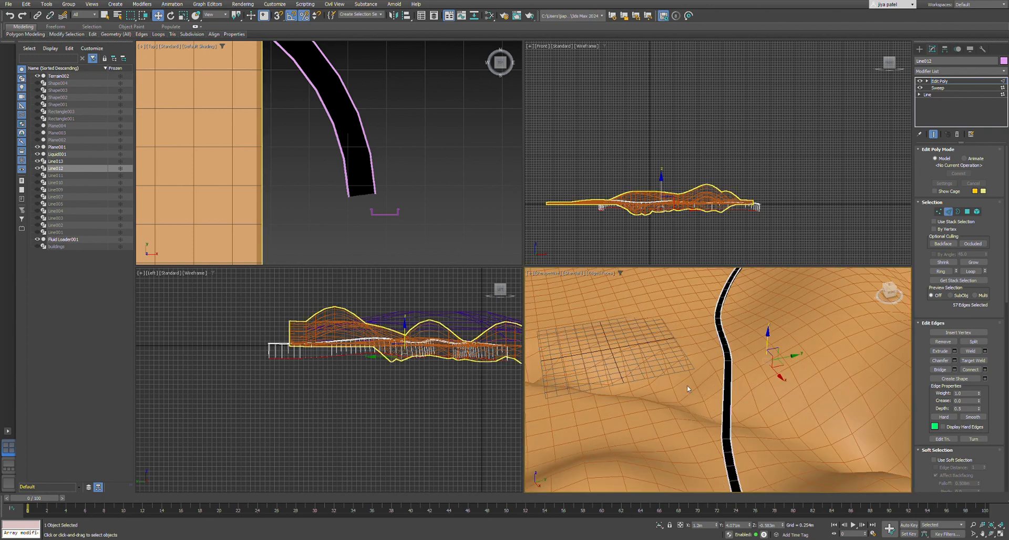
middle_click_drag(688, 389, 767, 407, "alt")
scroll(758, 399, "down", 3)
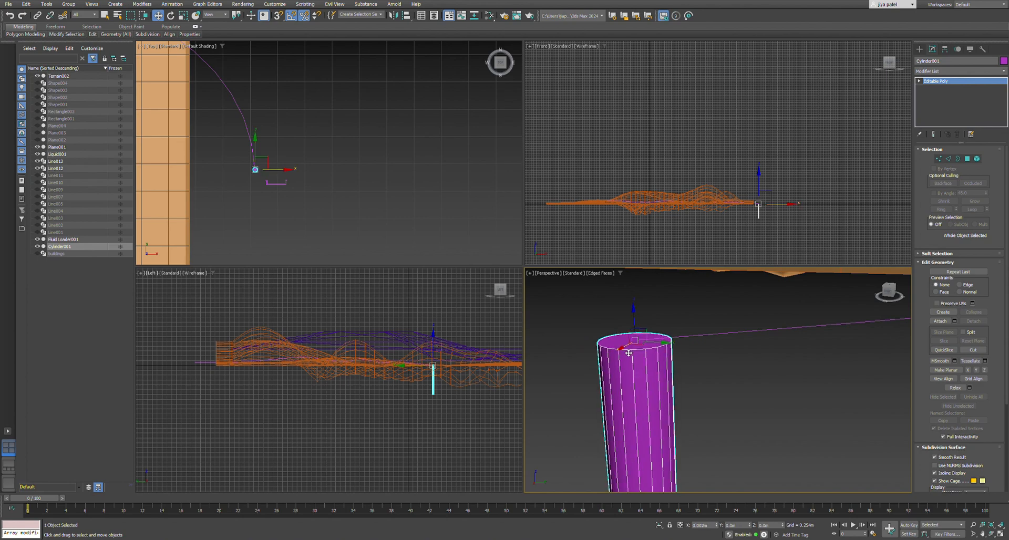
Deselect the channel and check how it runs over the terrain.
left_click_drag(628, 353, 632, 363)
left_click(725, 357)
scroll(634, 393, "down", 10)
scroll(589, 378, "up", 5)
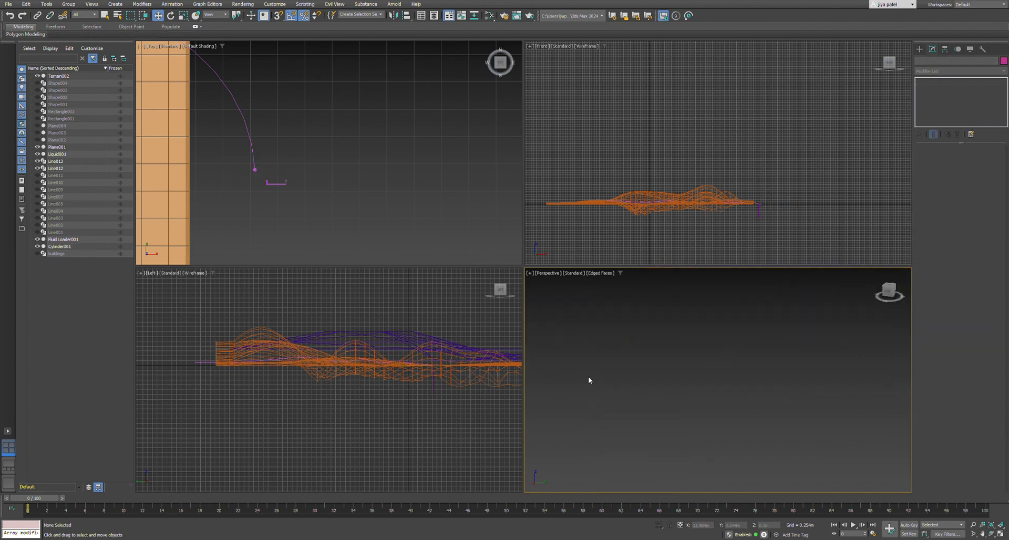
Select the cylinder post at the curved line's end and try to space copies of it along the line.
scroll(586, 395, "down", 4)
left_click(612, 405)
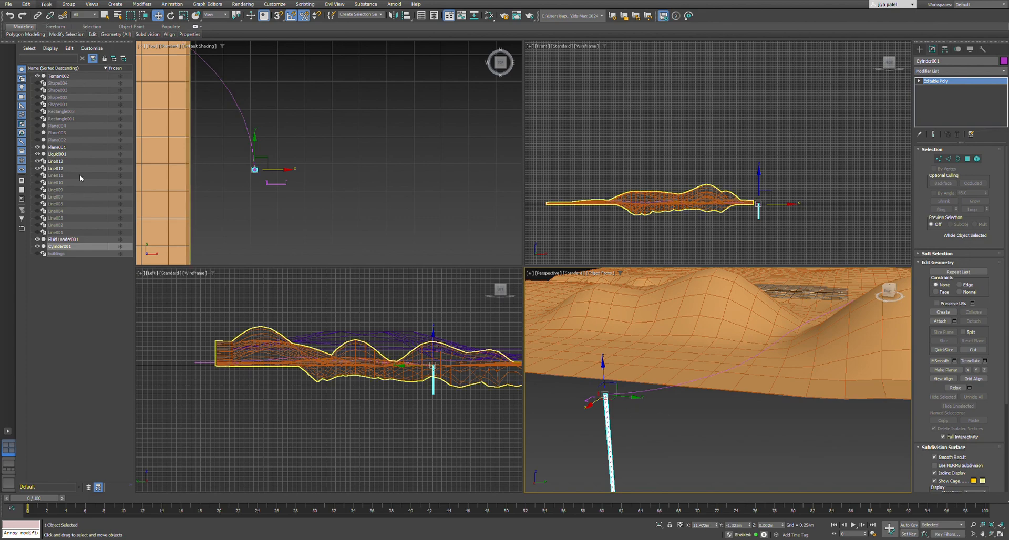
scroll(639, 409, "up", 2)
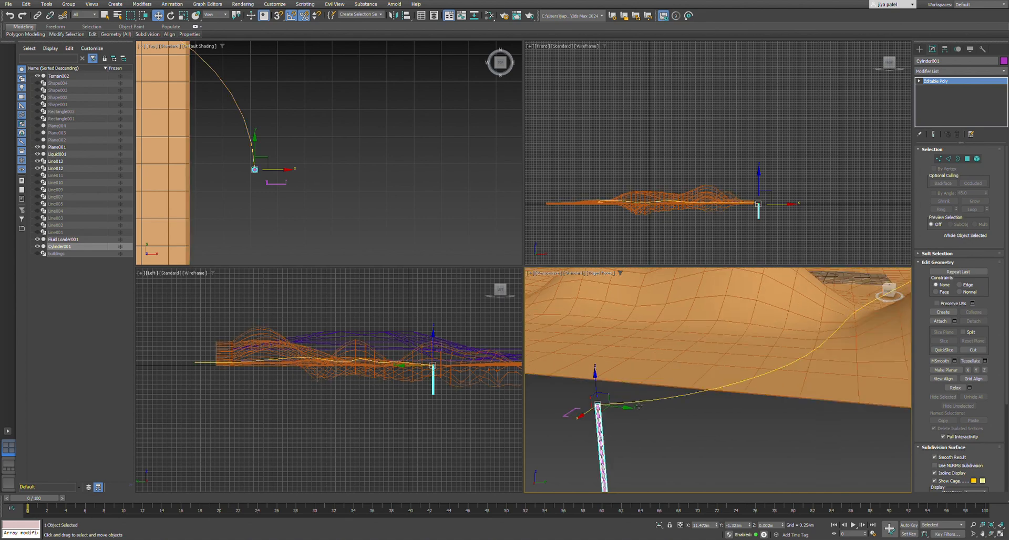
left_click(638, 405)
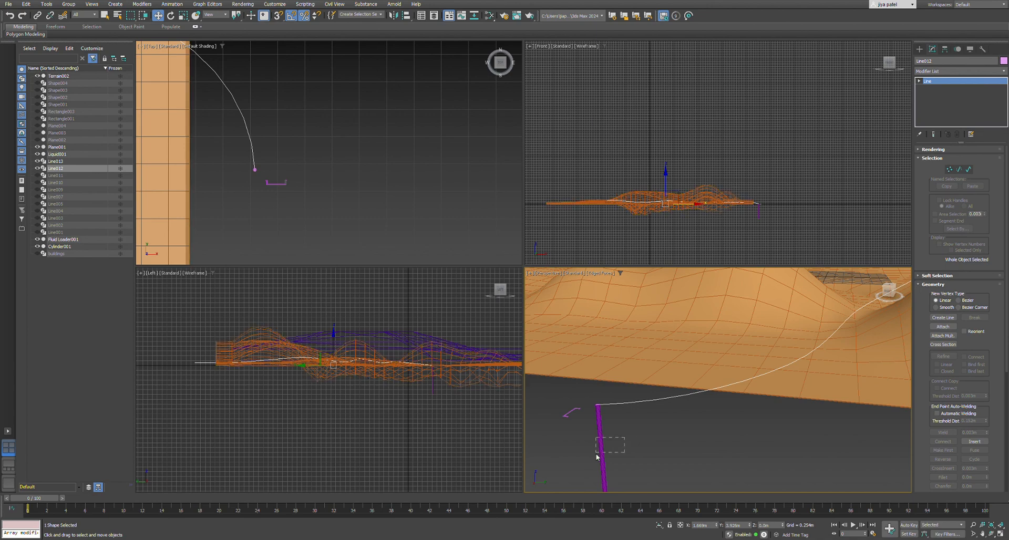
left_click_drag(595, 454, 623, 447)
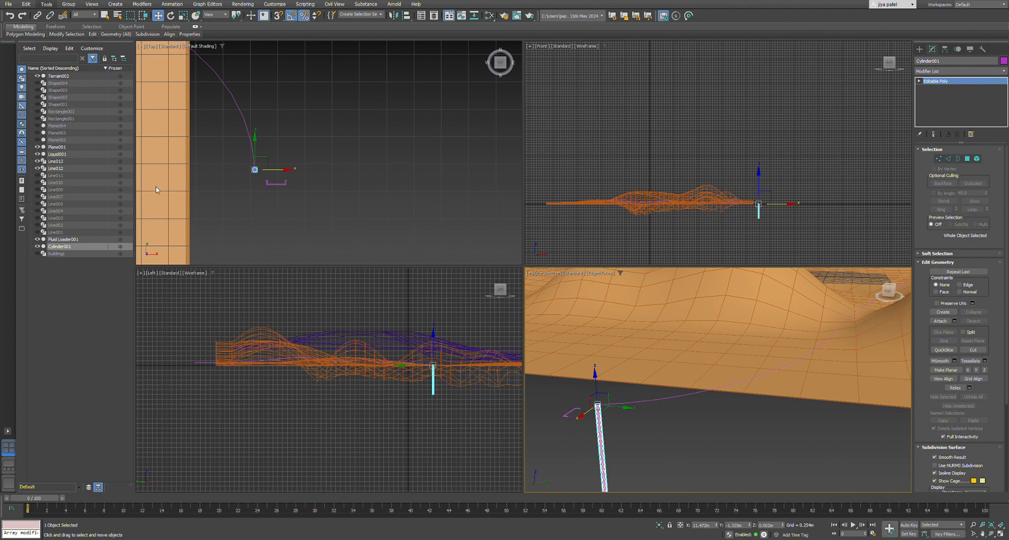
left_click(92, 81)
left_click(657, 403)
Check the row of cylinder copies along the curve from several distances and undo their creation.
scroll(615, 439, "down", 4)
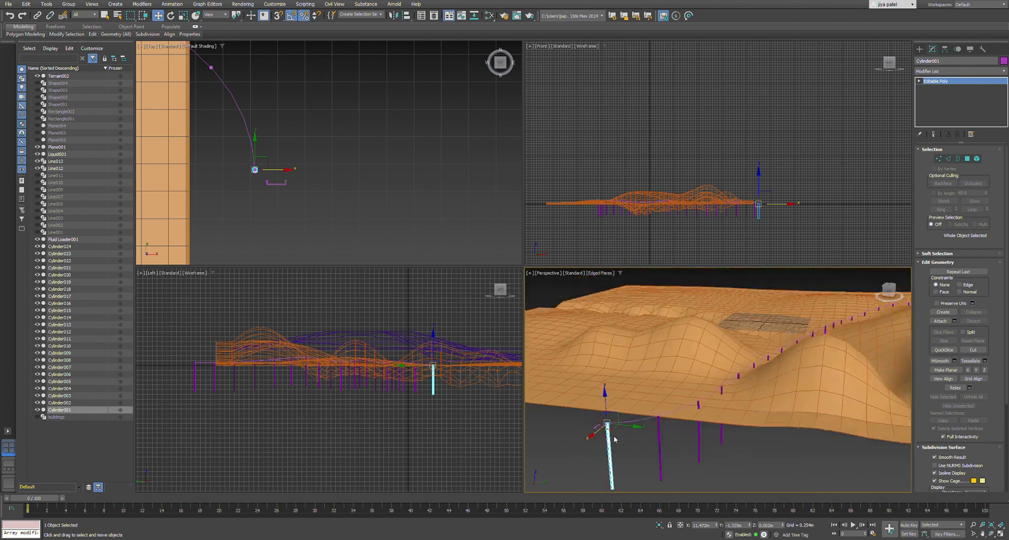
scroll(614, 439, "down", 5)
scroll(698, 404, "up", 5)
scroll(699, 403, "down", 5)
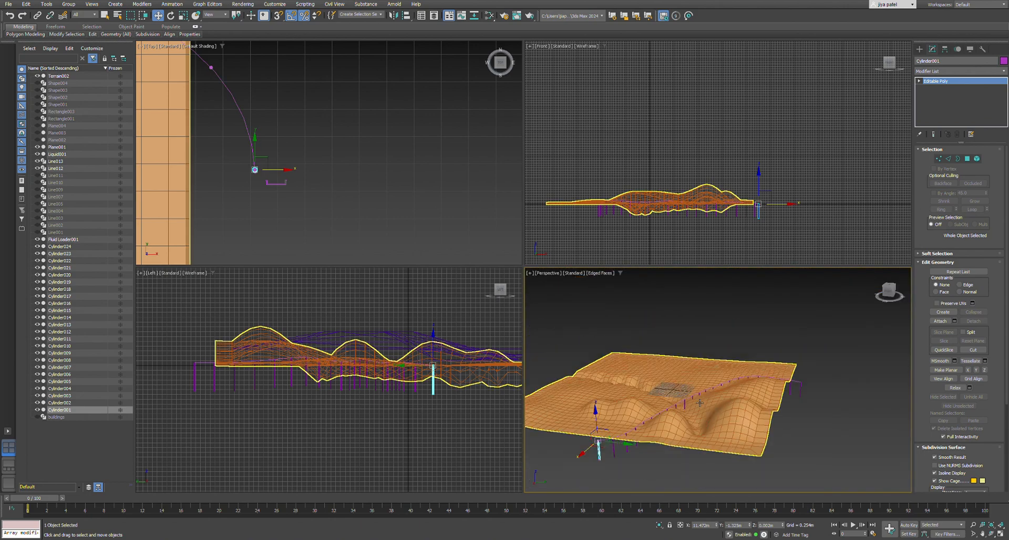
scroll(677, 418, "up", 2)
scroll(677, 419, "down", 2)
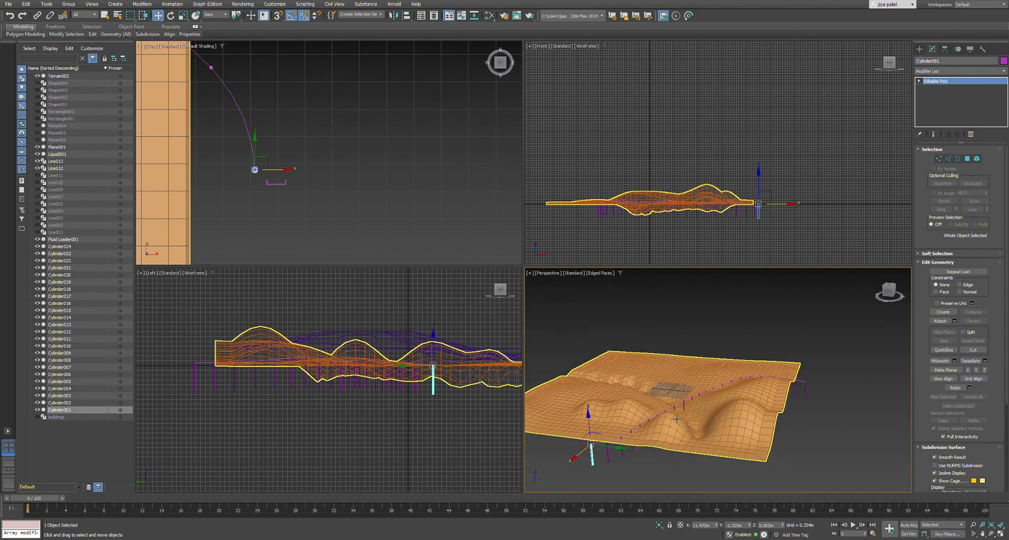
scroll(677, 419, "up", 2)
key("ctrl+z")
Reselect the original cylinder post at the end of the curved line.
middle_click_drag(678, 417, 732, 412, "alt")
scroll(717, 418, "up", 2)
scroll(718, 417, "down", 2)
left_click(595, 452)
scroll(583, 463, "up", 1)
middle_click_drag(556, 468, 577, 462)
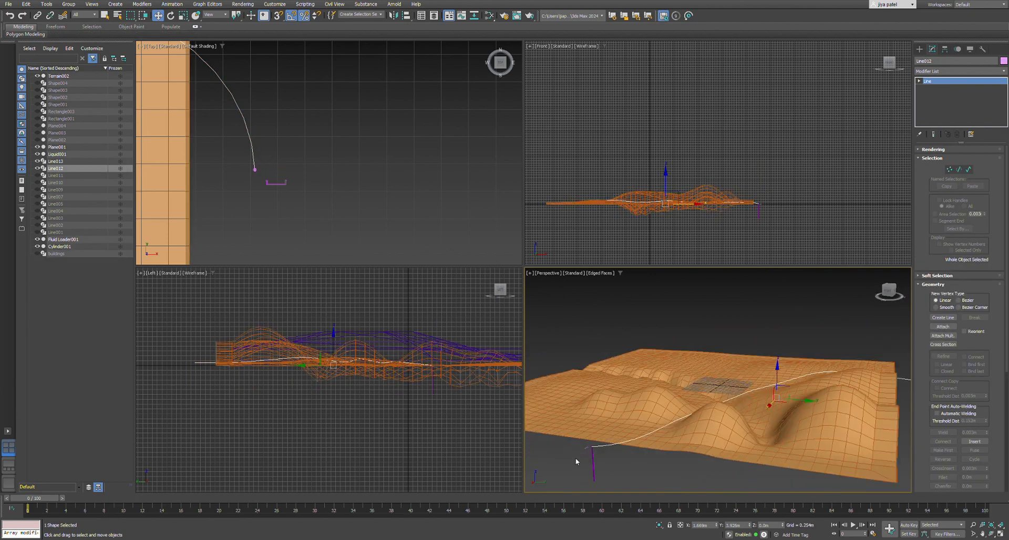
left_click(592, 464)
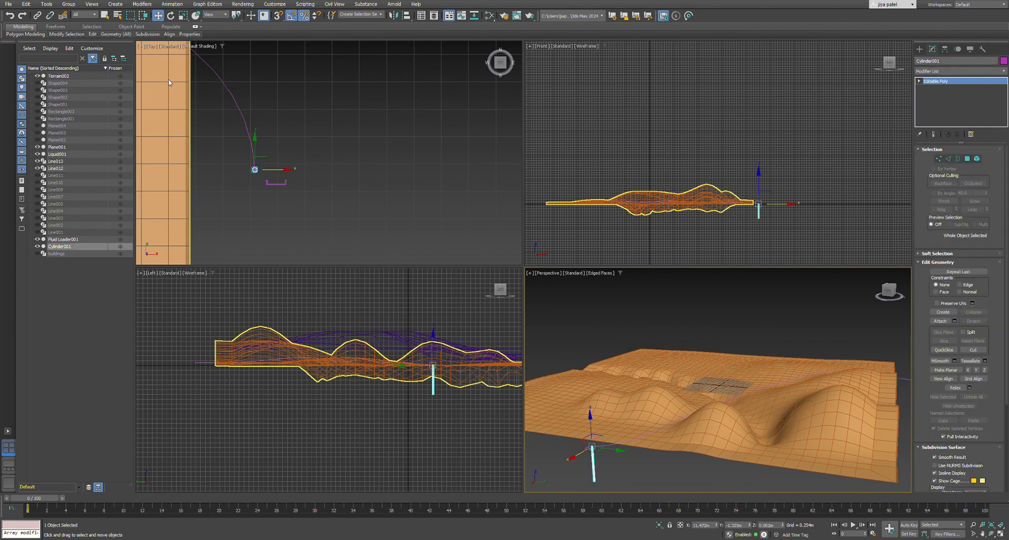
scroll(603, 474, "up", 1)
left_click(564, 462)
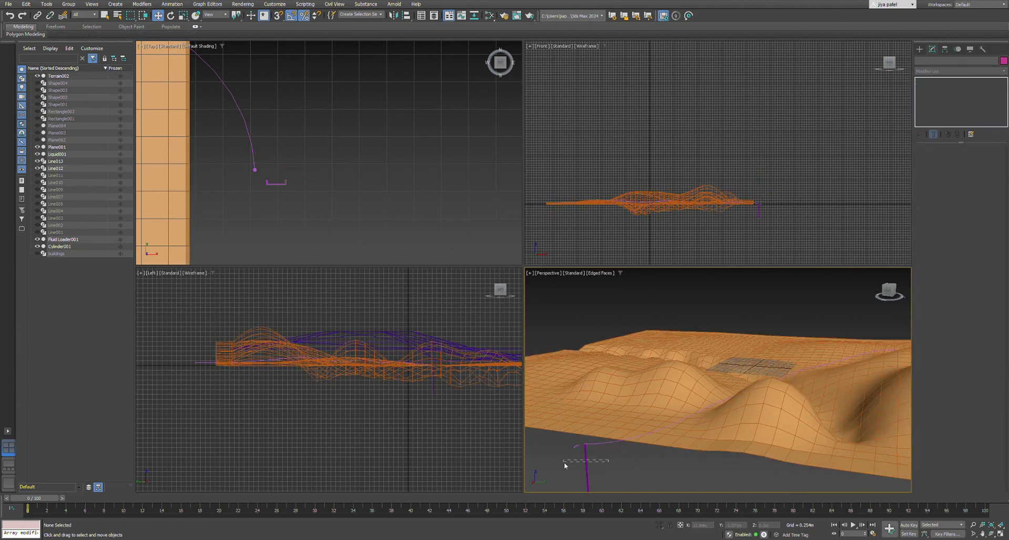
left_click(586, 467)
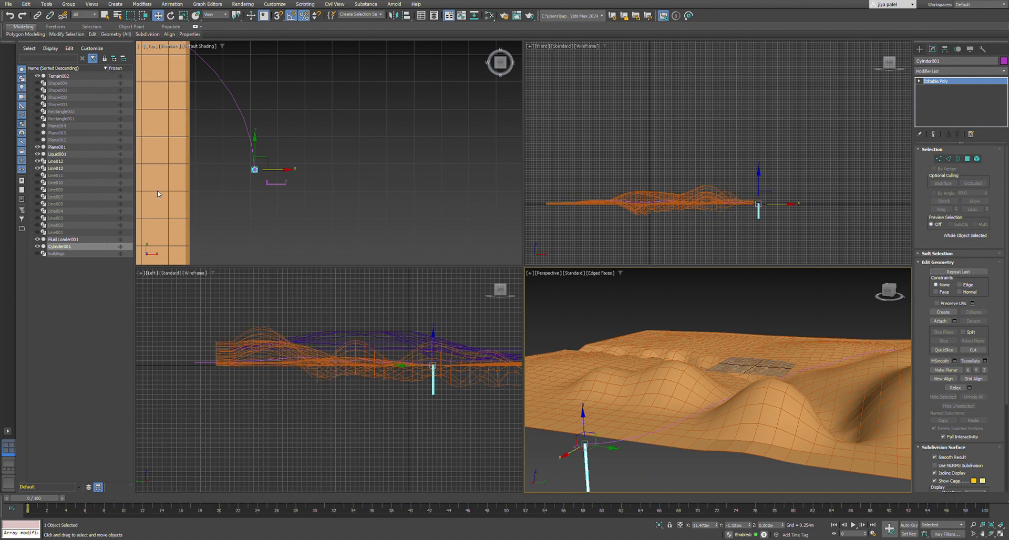
Distribute 25 copies of the cylinder along the curved line with the Spacing Tool, adjusting the count.
key("q")
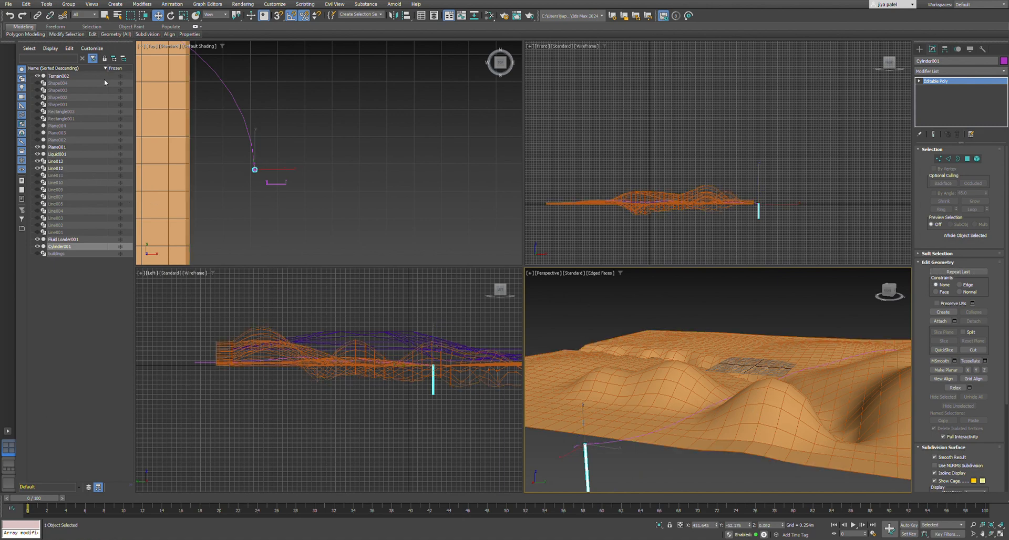
left_click(611, 446)
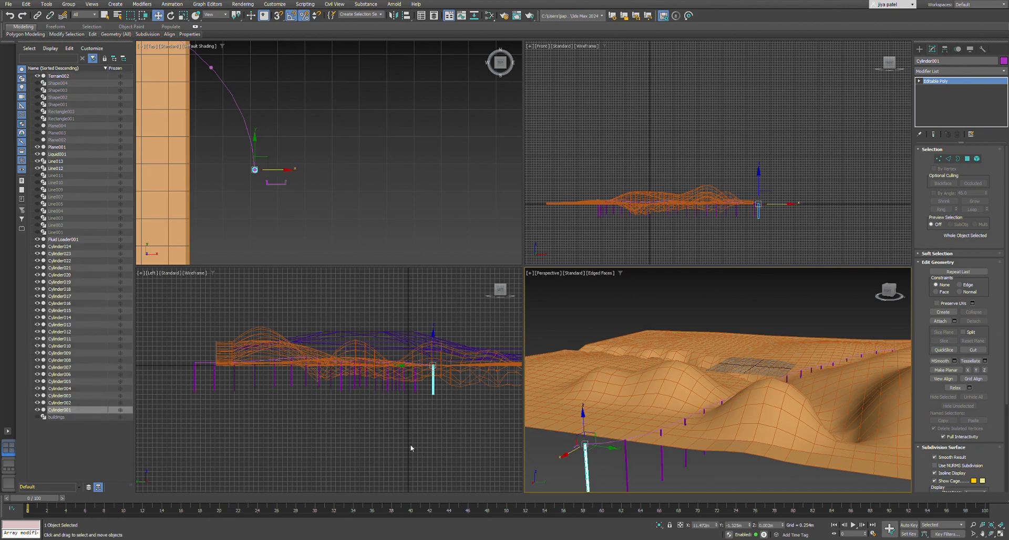
left_click(168, 97)
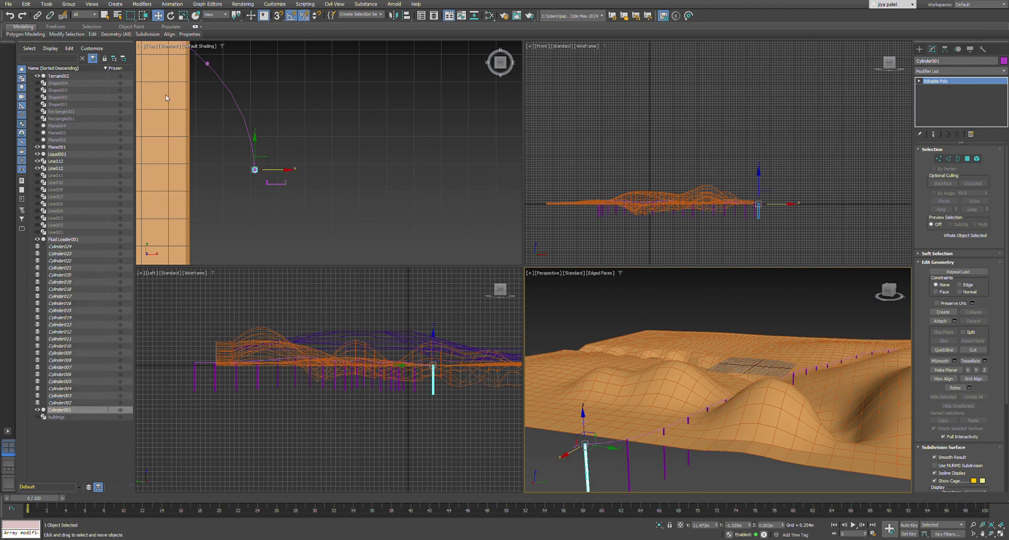
left_click(168, 97)
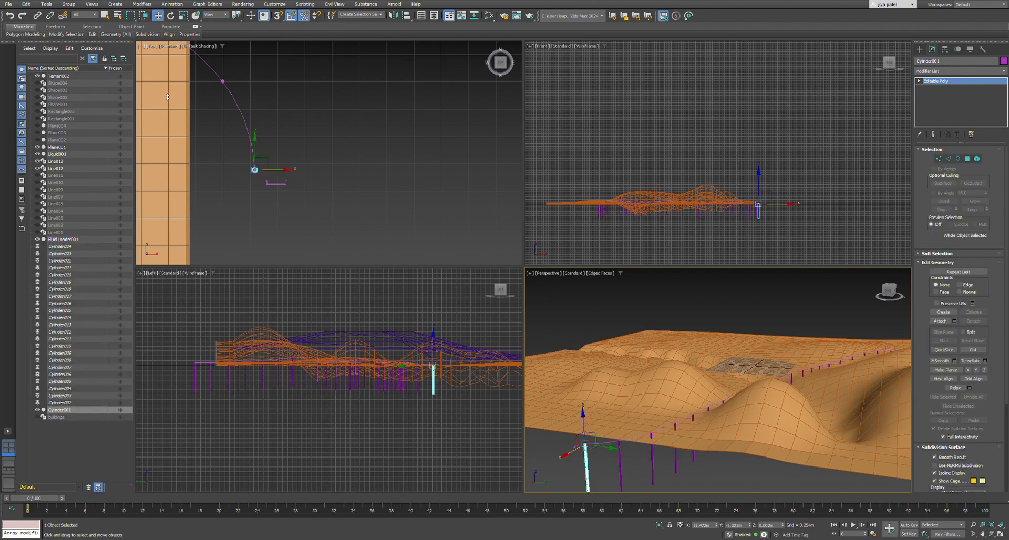
left_click_drag(168, 99, 167, 100)
middle_click_drag(736, 400, 682, 408, "alt")
scroll(683, 407, "down", 5)
scroll(683, 407, "up", 3)
left_click(168, 98)
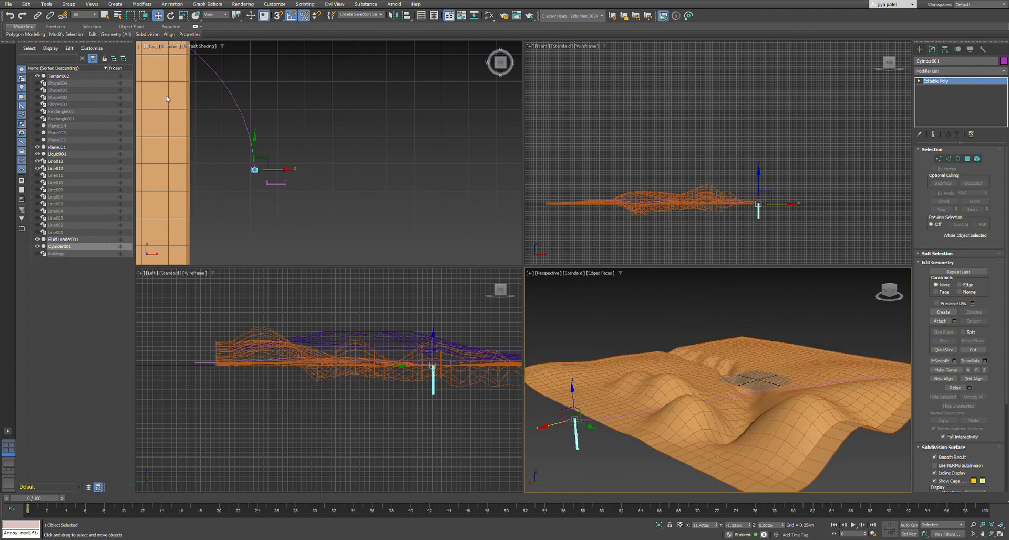
left_click(167, 97)
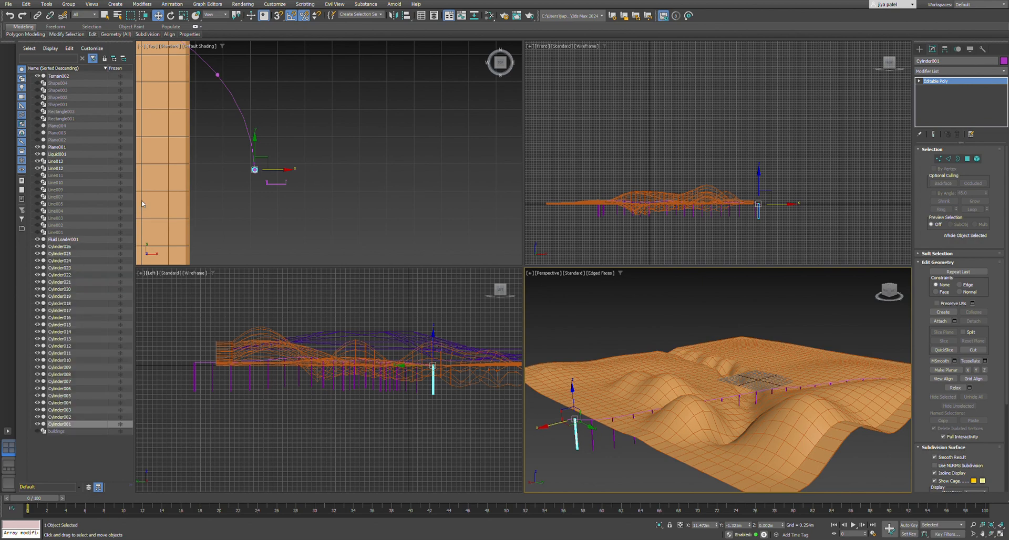
Clear the selection and inspect the row of cylinder posts along the curve from several angles.
left_click(615, 461)
scroll(657, 420, "down", 5)
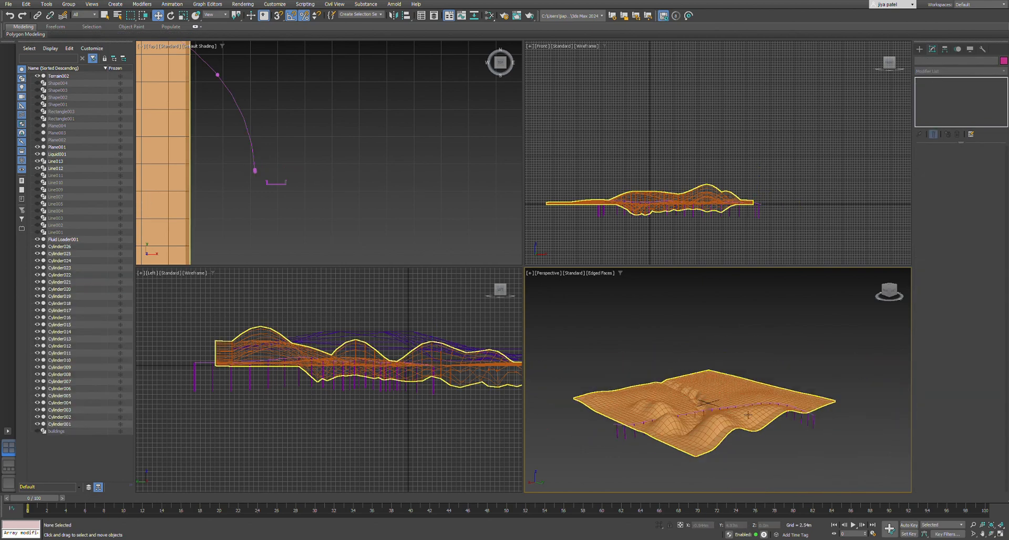
middle_click_drag(657, 420, 734, 409, "alt")
scroll(734, 409, "up", 8)
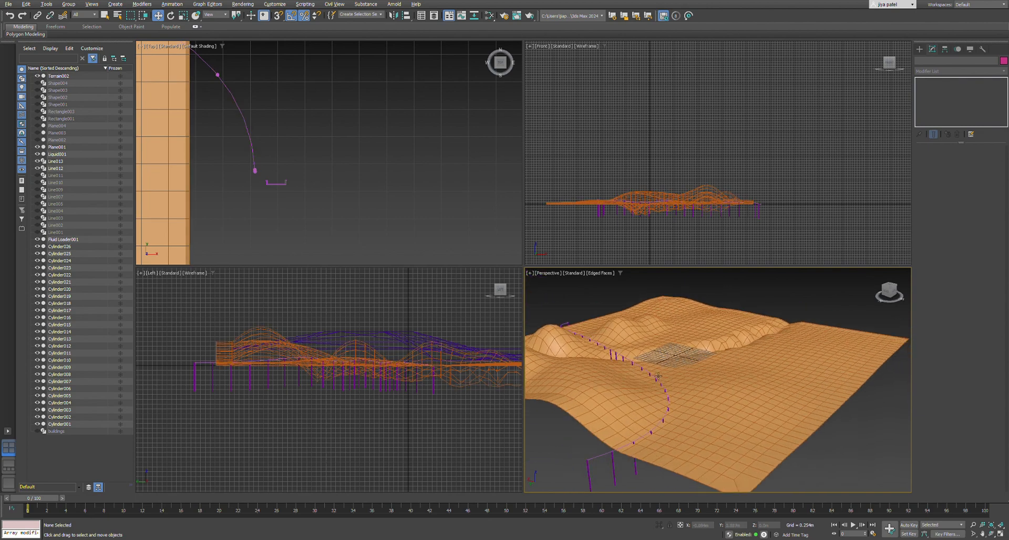
middle_click_drag(674, 375, 650, 365, "alt")
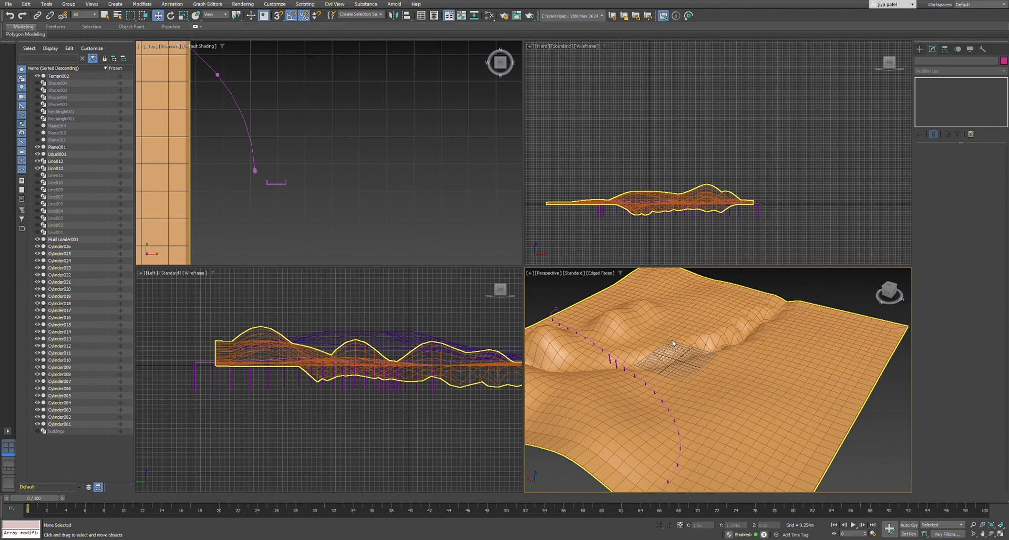
Unhide all scene objects and select the curved line between the buildings, with its modifier stack open.
scroll(678, 410, "down", 3)
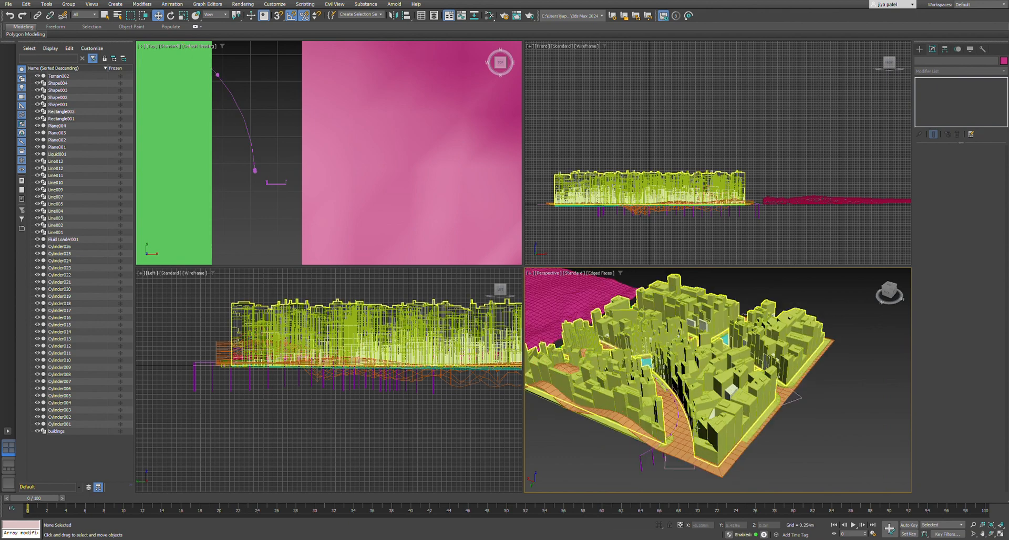
middle_click_drag(678, 409, 675, 388, "alt")
scroll(674, 387, "up", 6)
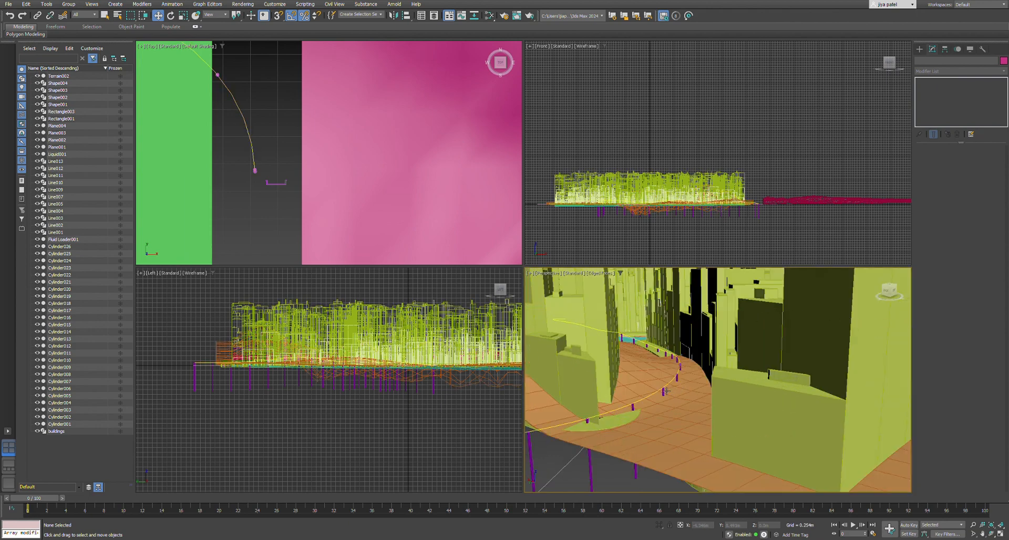
left_click(665, 392)
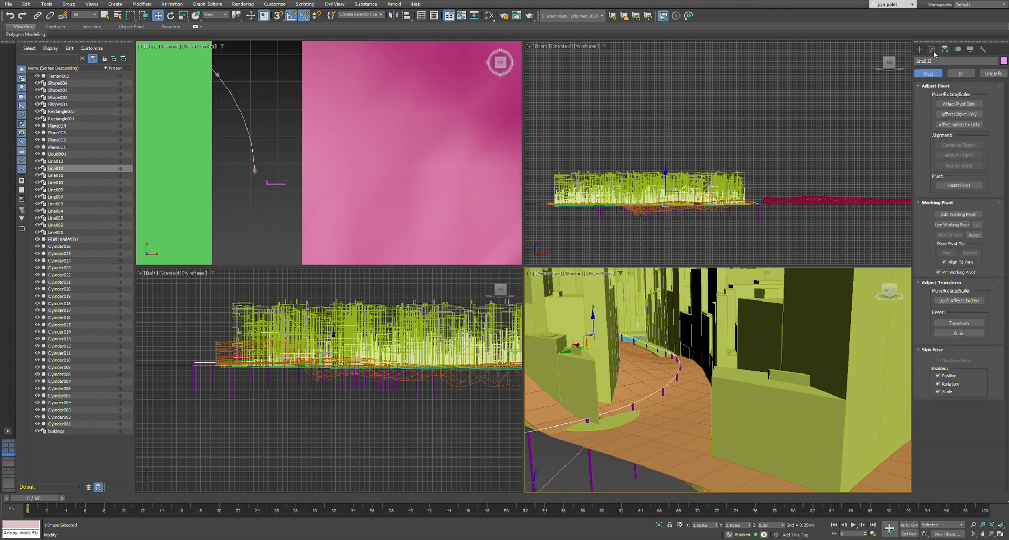
left_click(920, 50)
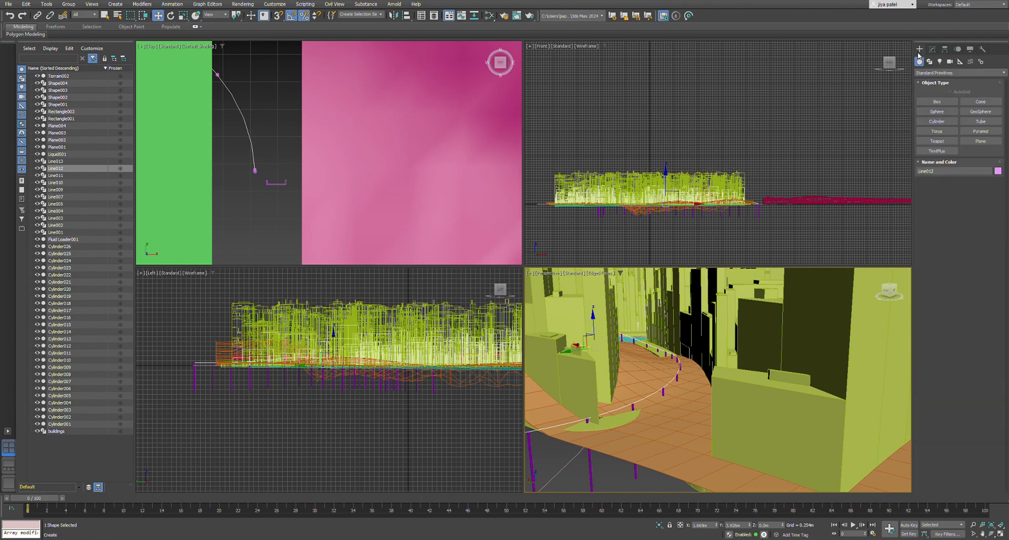
left_click(931, 51)
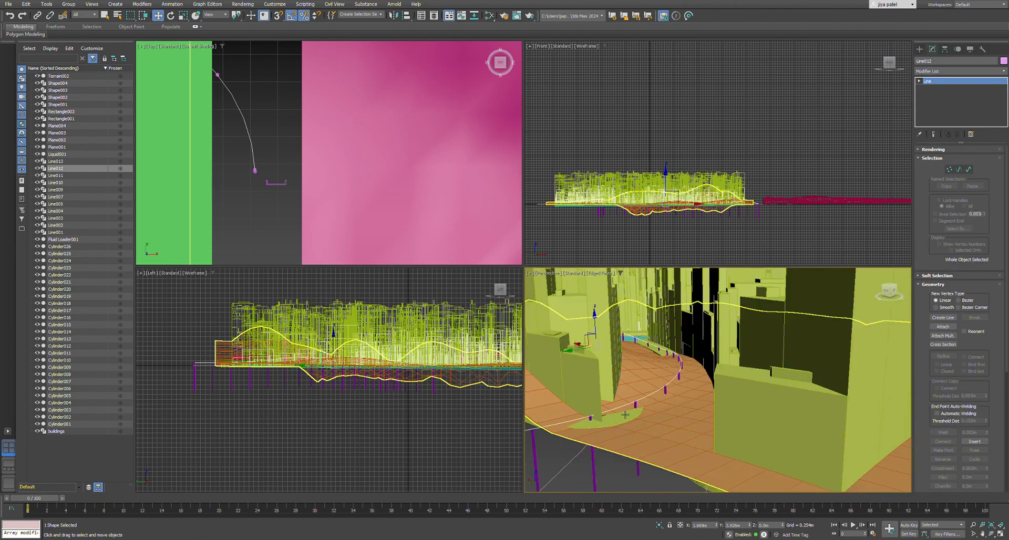
Hide the displaced pink plane, Plane002, beside the city model.
scroll(637, 406, "up", 2)
middle_click_drag(684, 390, 633, 427, "alt")
scroll(666, 413, "up", 2)
scroll(665, 415, "down", 5)
scroll(666, 415, "down", 10)
scroll(634, 427, "up", 3)
left_click(670, 444)
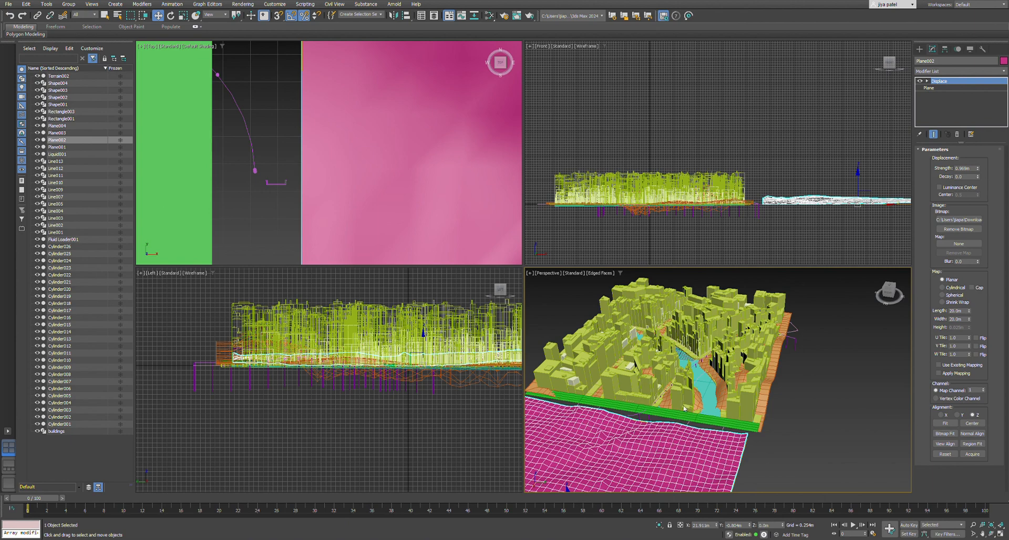
key("alt+h")
Select the curved line above the posts and add a Sweep modifier to it.
scroll(687, 410, "down", 3)
scroll(648, 423, "up", 10)
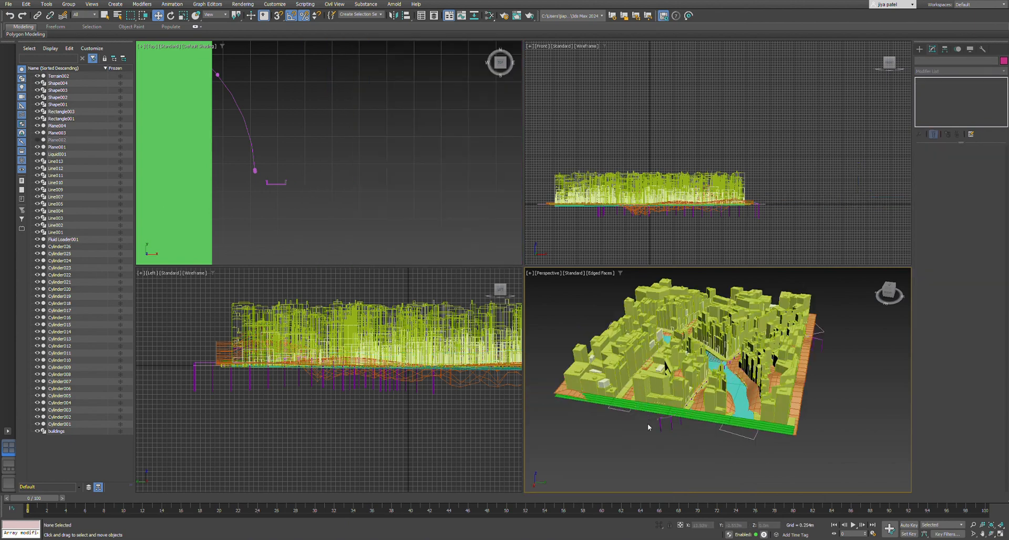
left_click(689, 422)
left_click(687, 443)
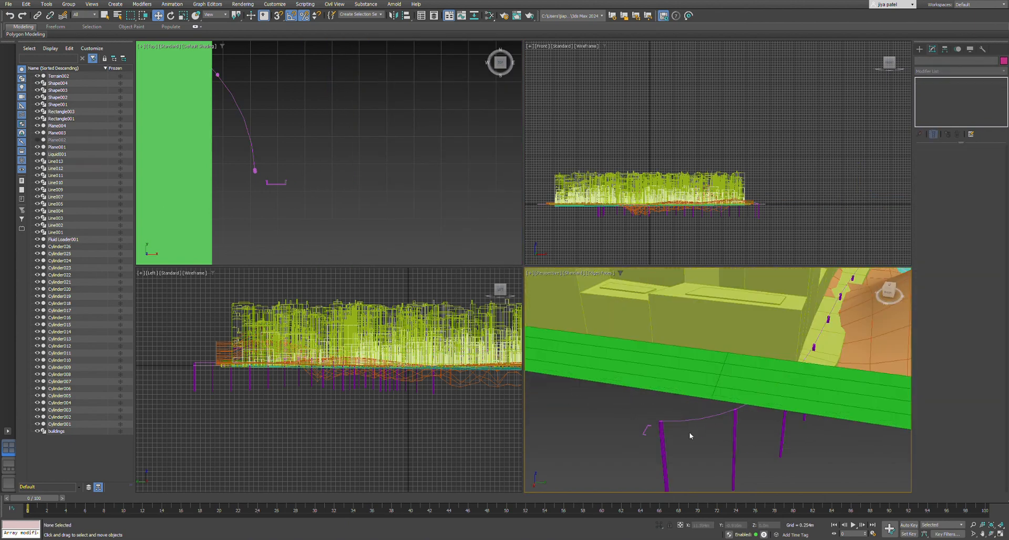
left_click(690, 421)
left_click(944, 71)
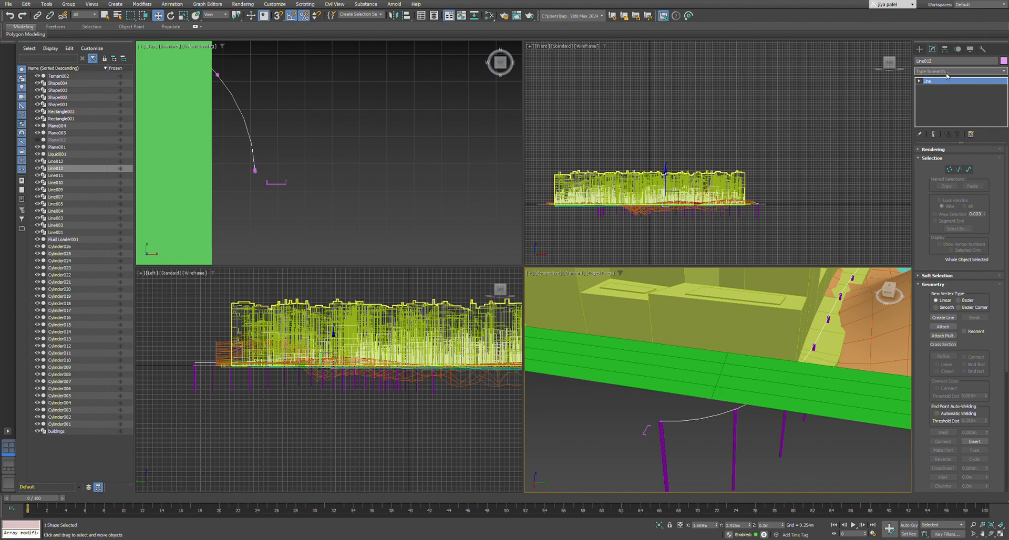
type("sw")
key("Return")
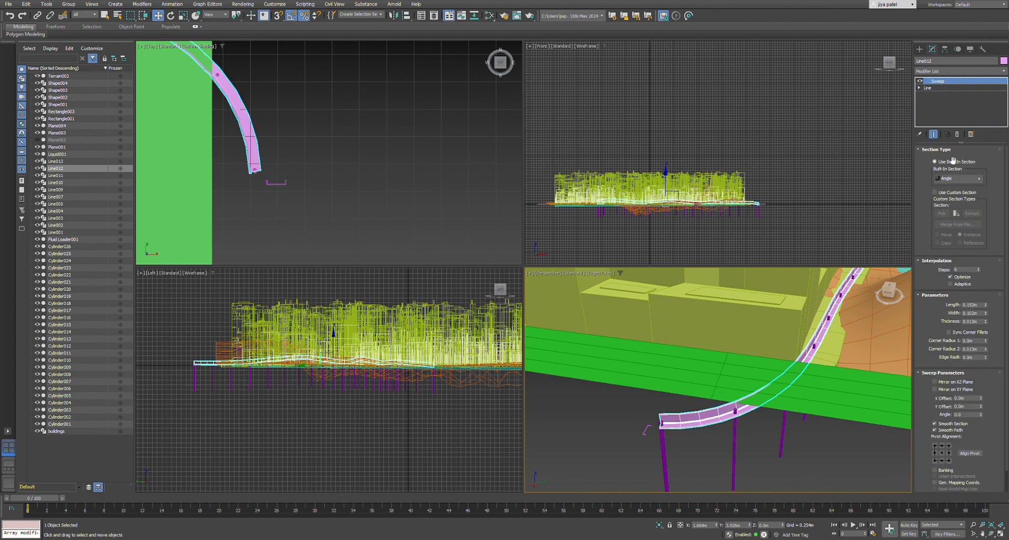
Switch the Sweep to a custom section, pick the small U-shaped profile near the line's end, and deselect the channel.
left_click(934, 192)
left_click(942, 213)
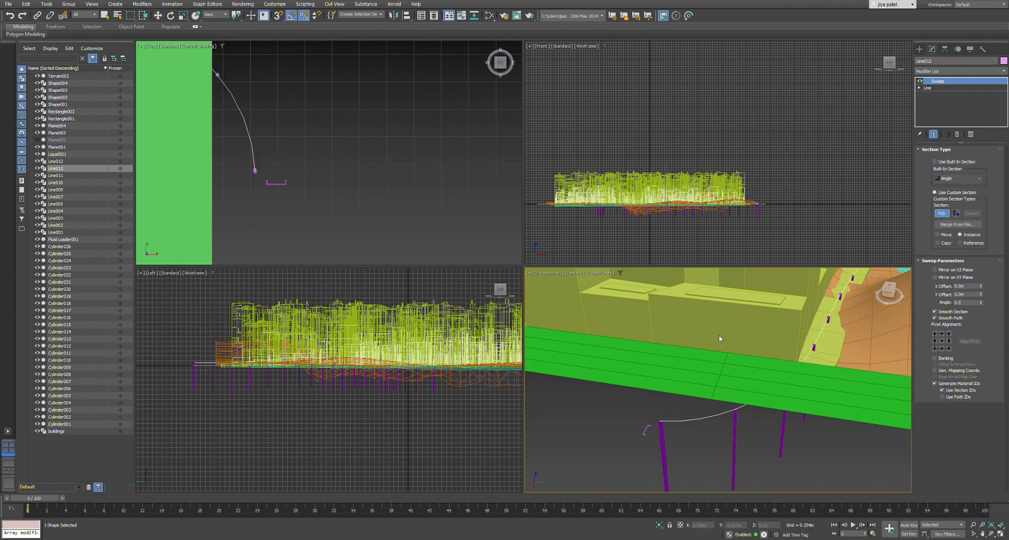
left_click(643, 430)
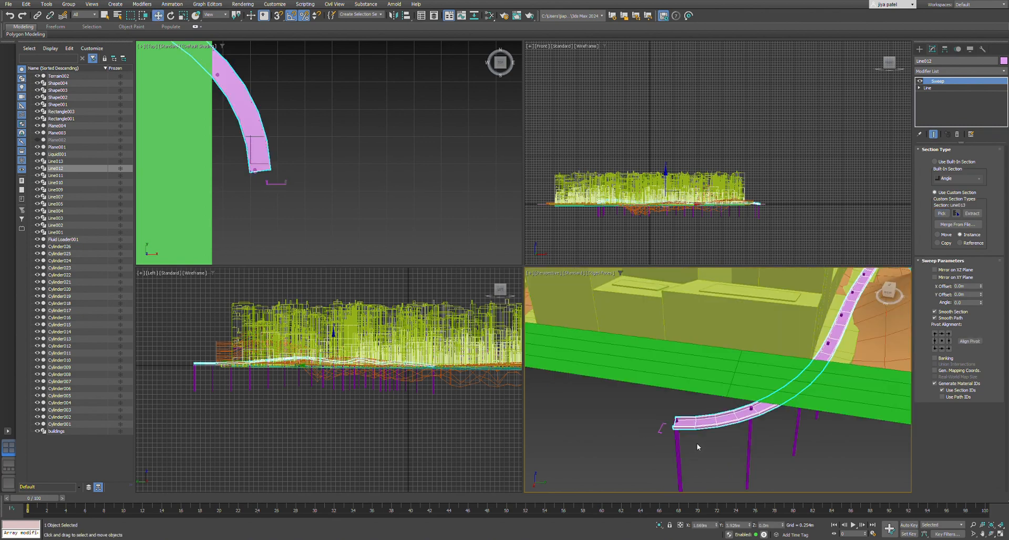
left_click(697, 443)
Inspect the swept channel along its posts between the buildings and reselect it.
scroll(696, 443, "down", 6)
scroll(758, 370, "up", 7)
left_click(755, 374)
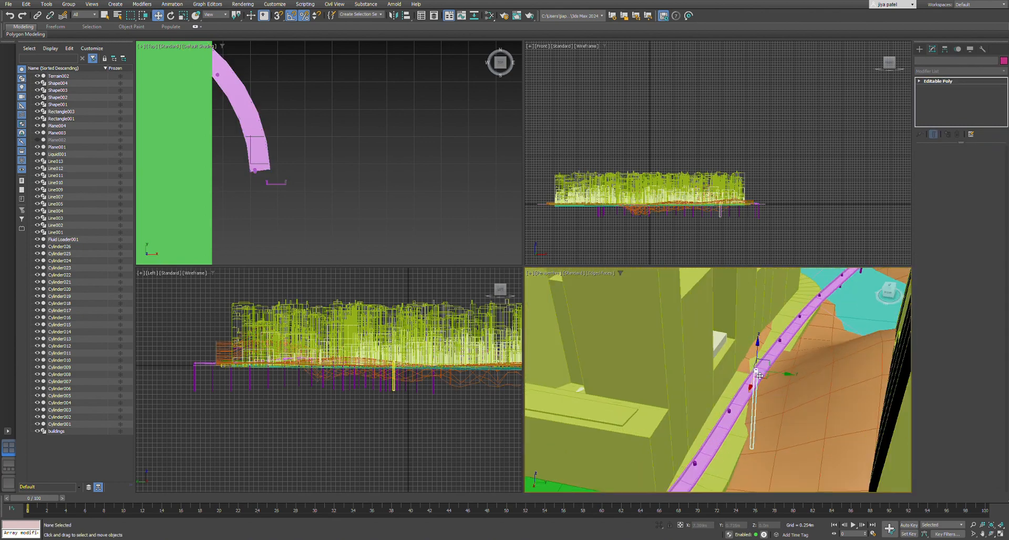
left_click(743, 403)
scroll(736, 407, "down", 6)
scroll(670, 447, "up", 5)
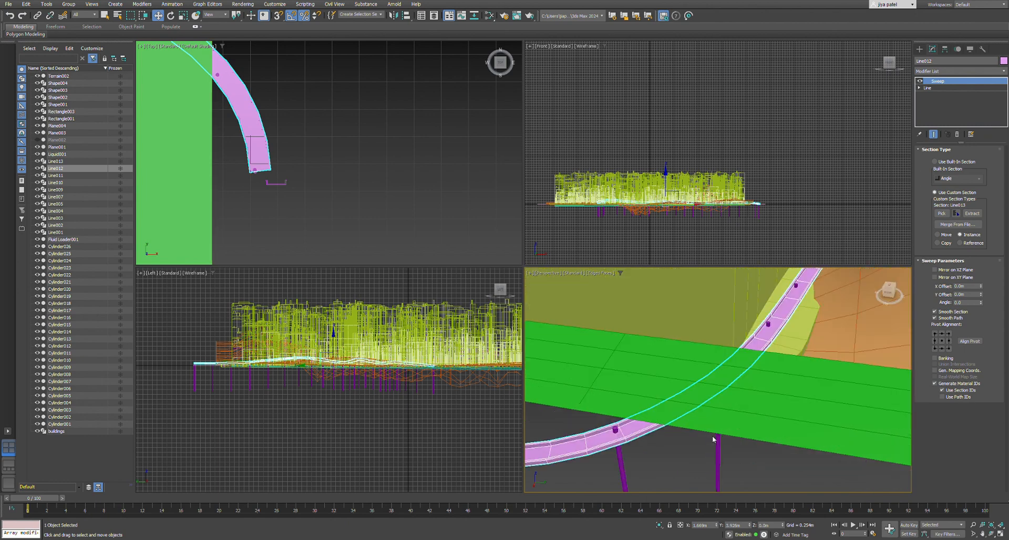
Move the swept channel so it sits over the tops of the cylinder posts, and deselect it.
middle_click_drag(683, 447, 706, 443, "alt")
scroll(706, 443, "down", 5)
middle_click_drag(698, 408, 746, 401, "alt")
left_click_drag(856, 279, 877, 304)
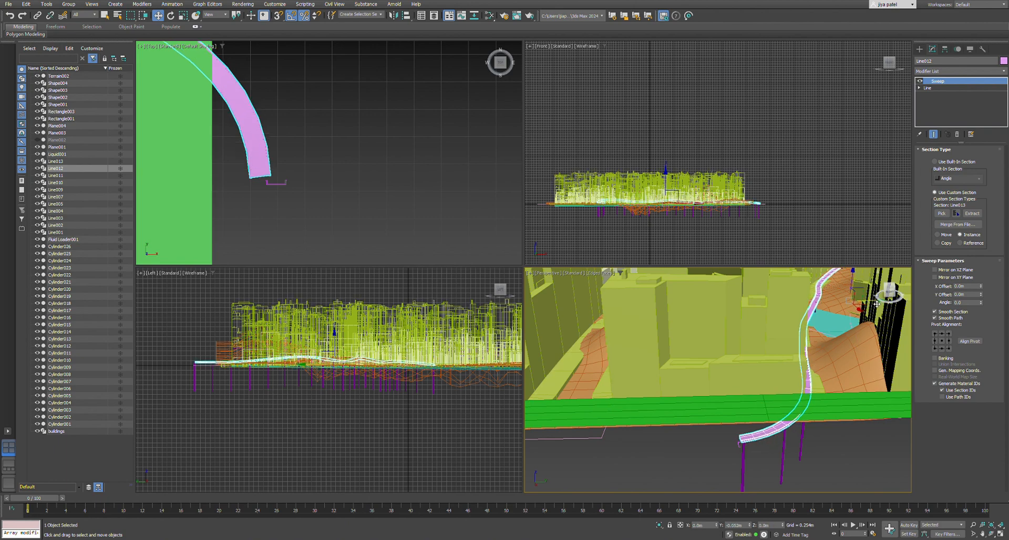
left_click(318, 174)
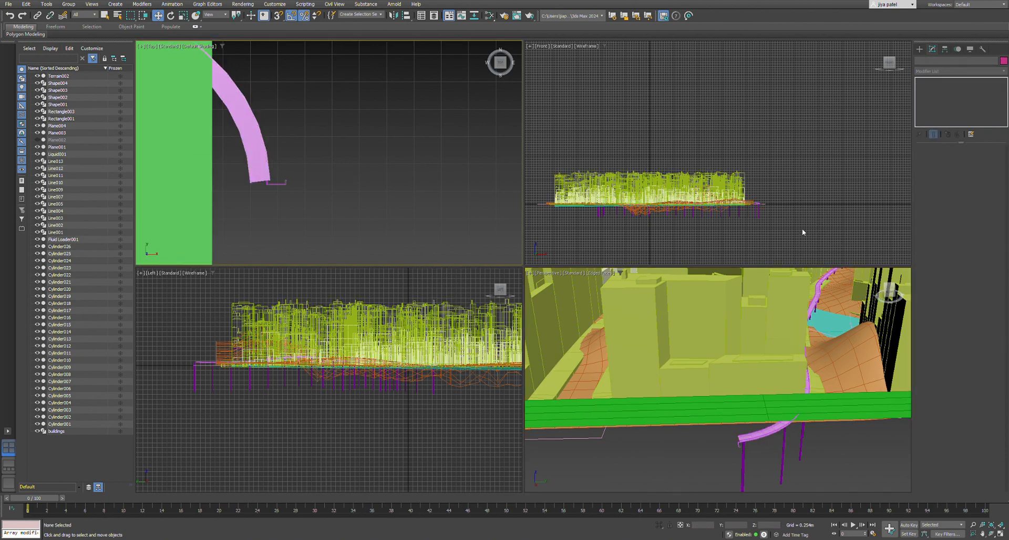
Review the whole city model and the raised channel from the terrain's outer edge into the buildings.
key("ctrl+shift+z")
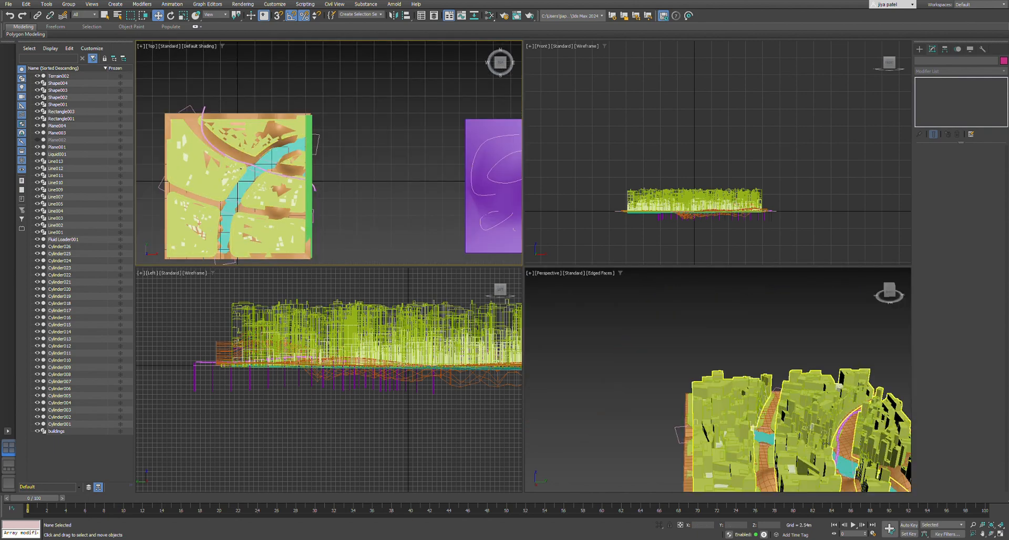
scroll(819, 421, "down", 4)
scroll(830, 407, "up", 7)
middle_click_drag(830, 408, 687, 380, "alt")
scroll(656, 391, "up", 4)
scroll(690, 380, "up", 4)
scroll(689, 380, "down", 4)
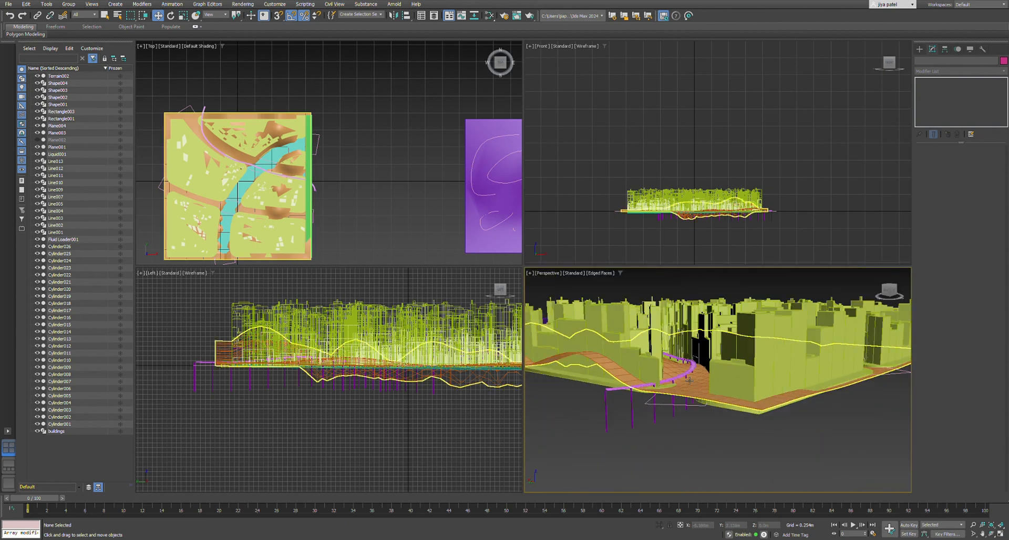
scroll(690, 380, "up", 5)
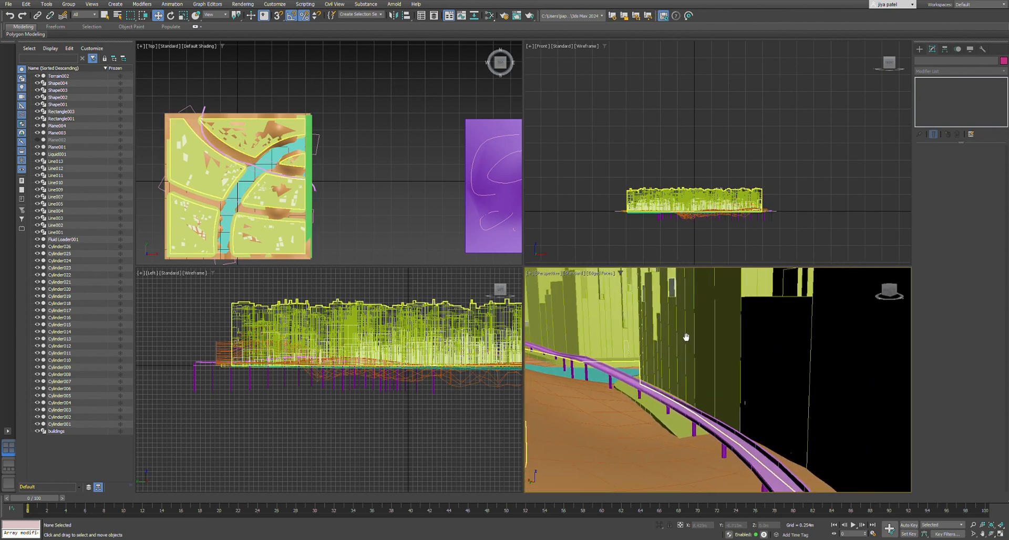
middle_click_drag(686, 337, 689, 383)
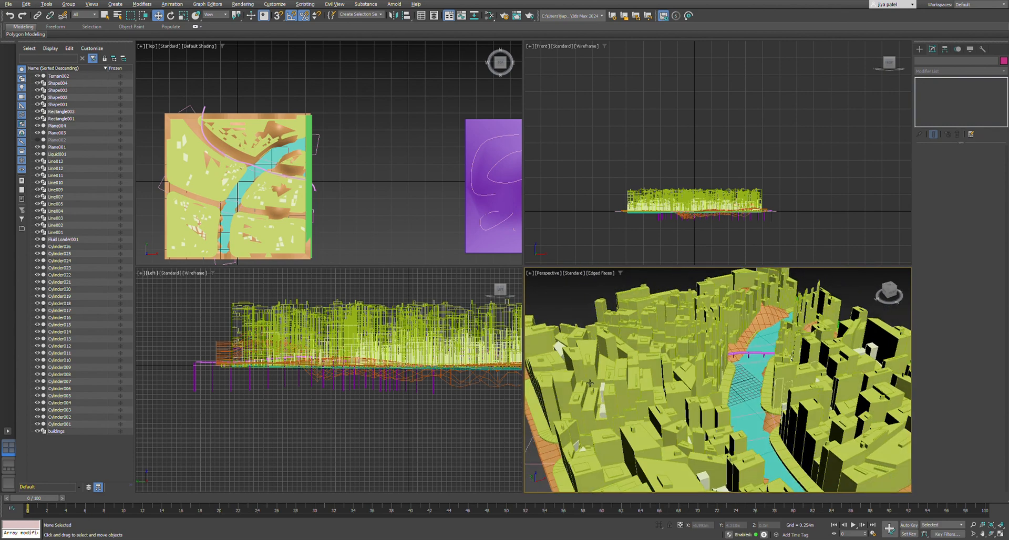
Examine the channel and its supporting posts where it crosses the river and curves between the buildings.
scroll(746, 357, "up", 8)
scroll(733, 358, "down", 5)
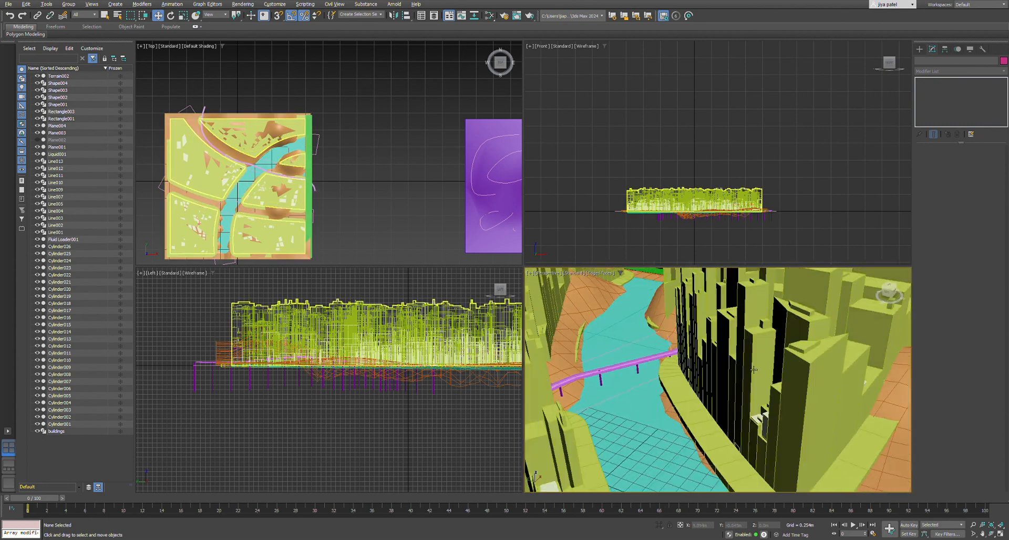
scroll(652, 383, "up", 4)
scroll(678, 379, "down", 5)
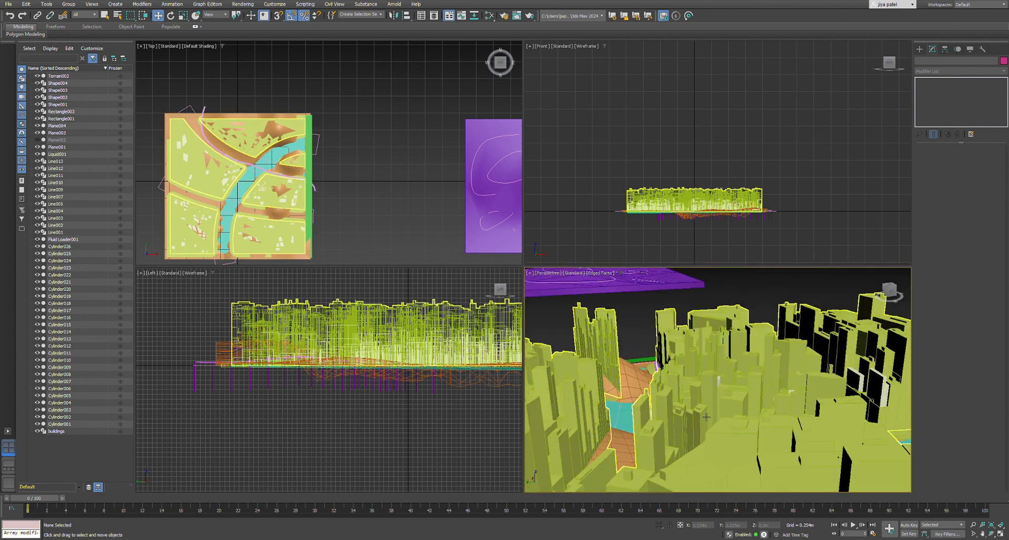
scroll(707, 417, "up", 4)
scroll(664, 414, "down", 4)
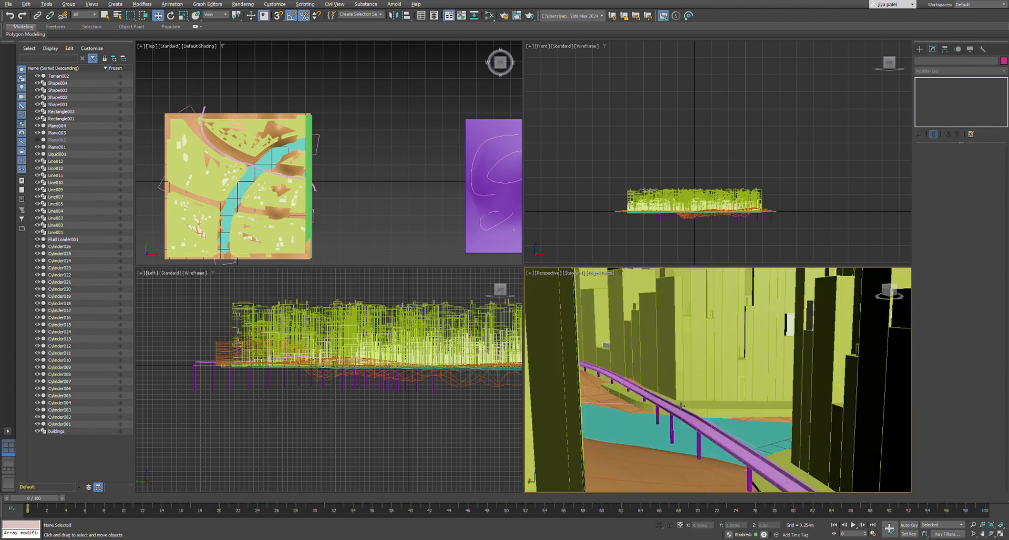
mouse_move(680, 402)
middle_mouse_down("alt")
mouse_move(658, 402)
mouse_move(689, 405)
middle_mouse_up("alt")
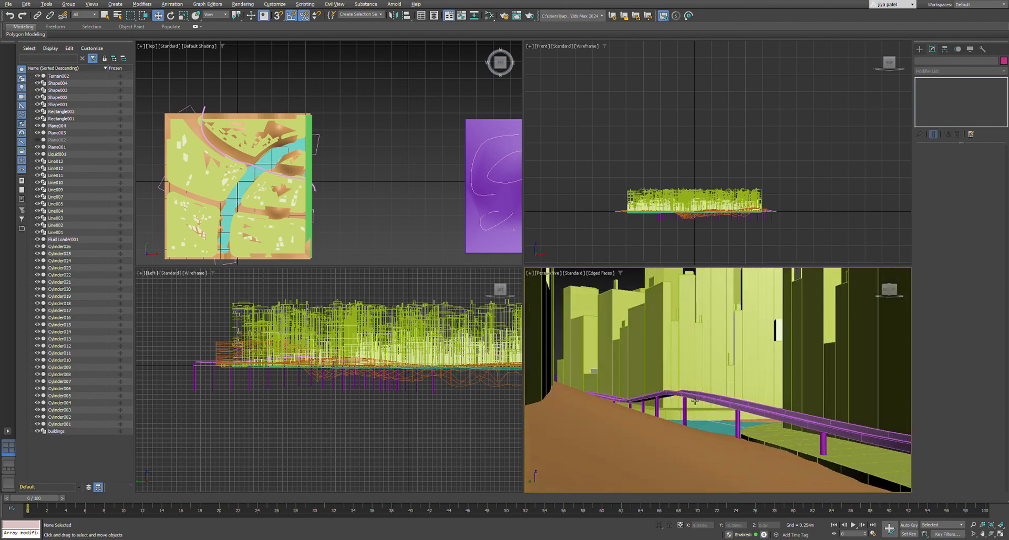
scroll(646, 374, "up", 3)
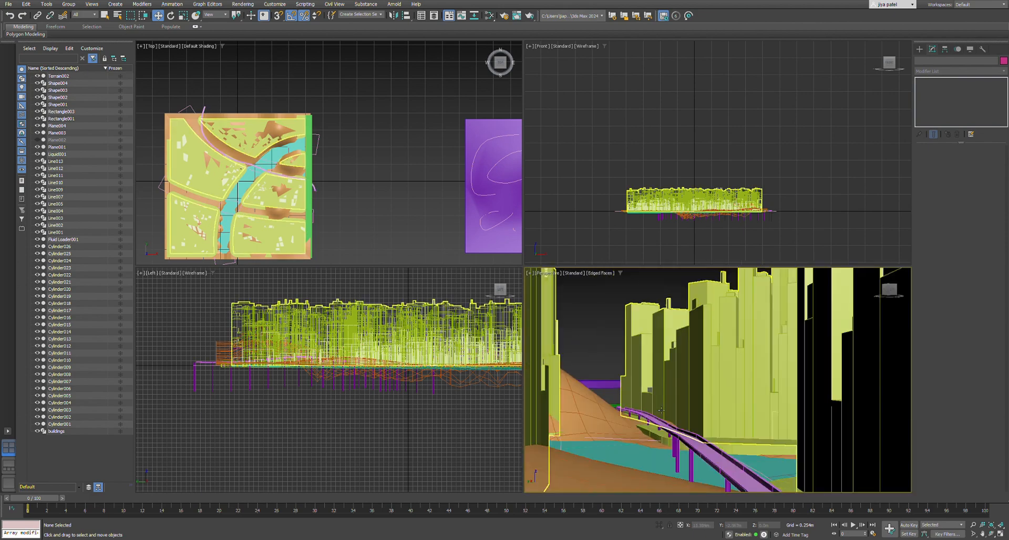
middle_click_drag(717, 450, 705, 419, "alt")
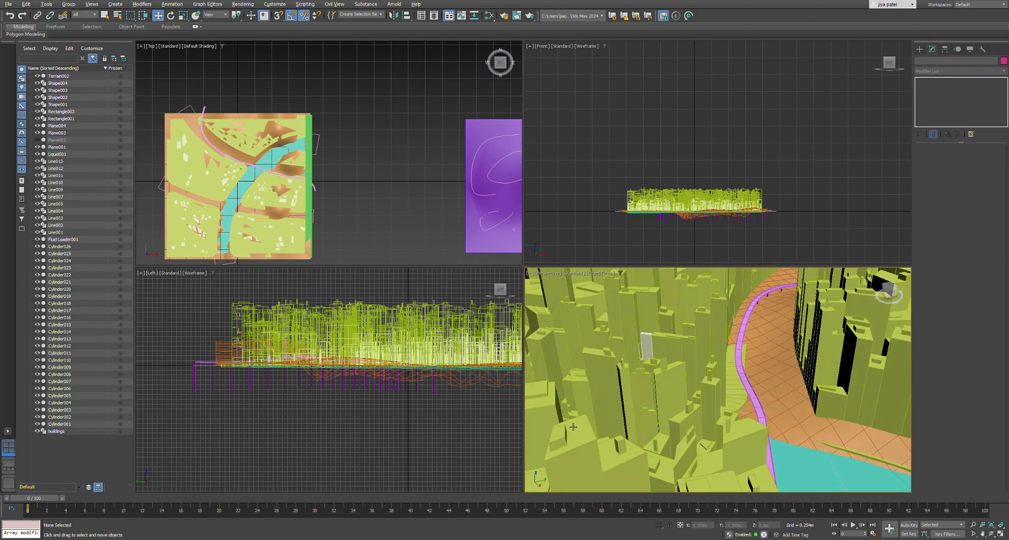
scroll(574, 427, "down", 6)
scroll(635, 408, "up", 5)
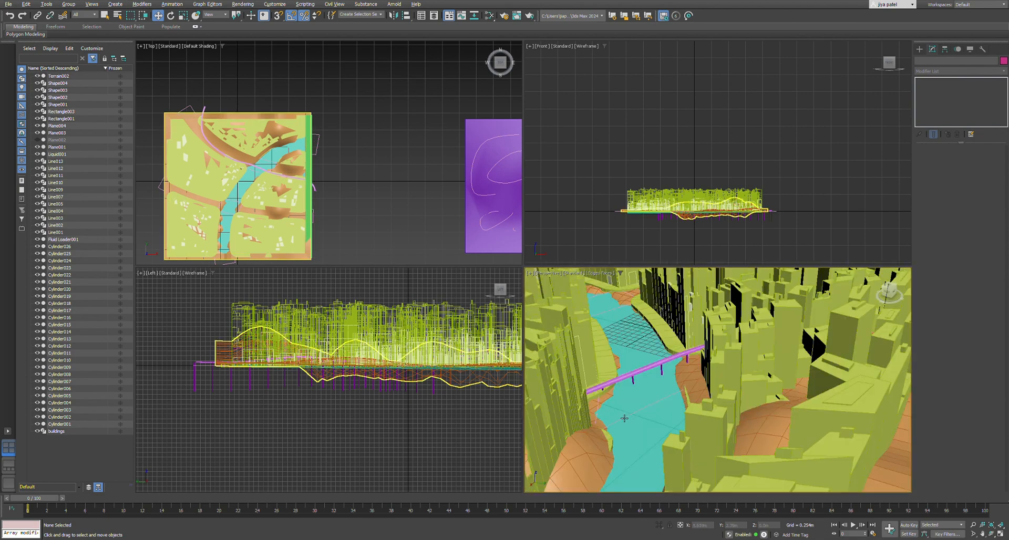
middle_click_drag(624, 418, 646, 415, "alt")
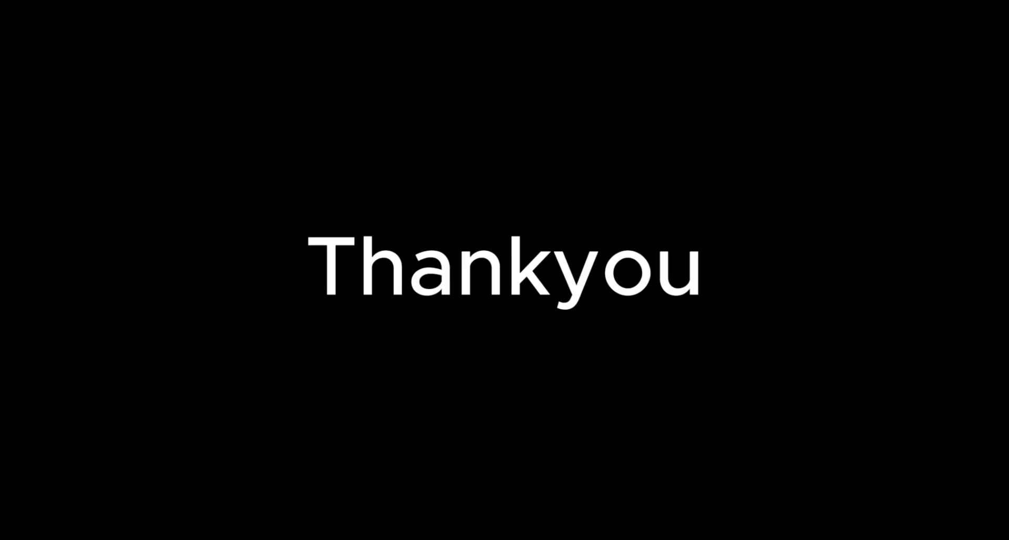